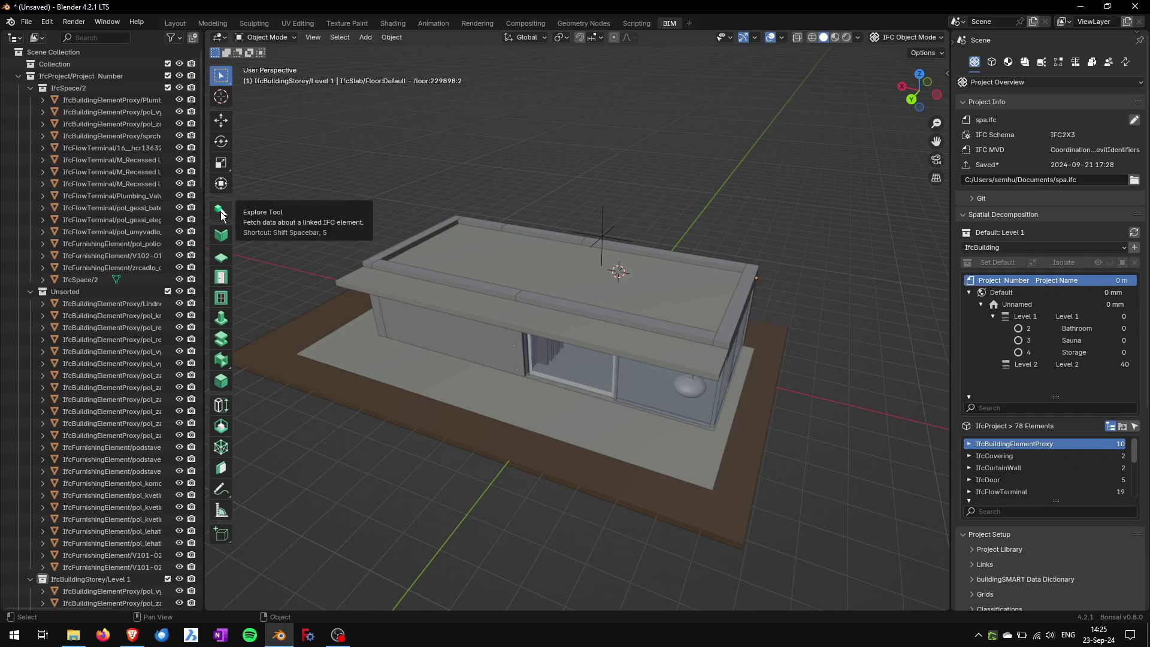
With the Explore tool, add a clipping plane on the roof slab and lower it to expose the building's interior
{"action": "left_click", "coordinate": [221, 211]}
{"action": "left_click", "coordinate": [485, 265]}
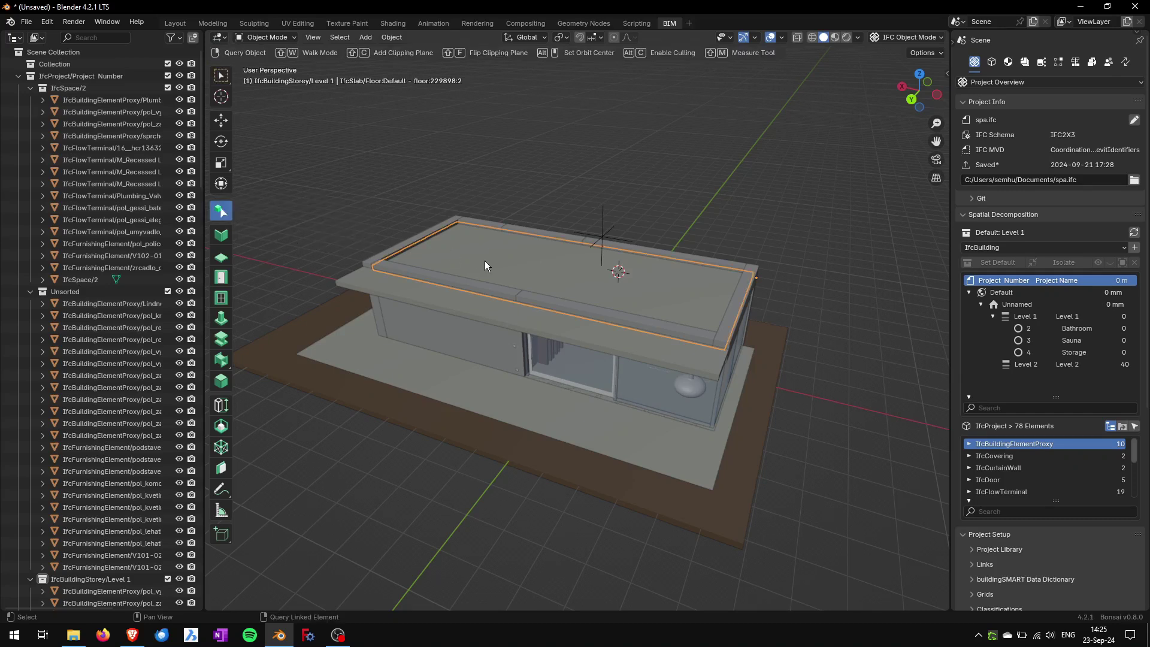
{"action": "key", "text": "shift+c"}
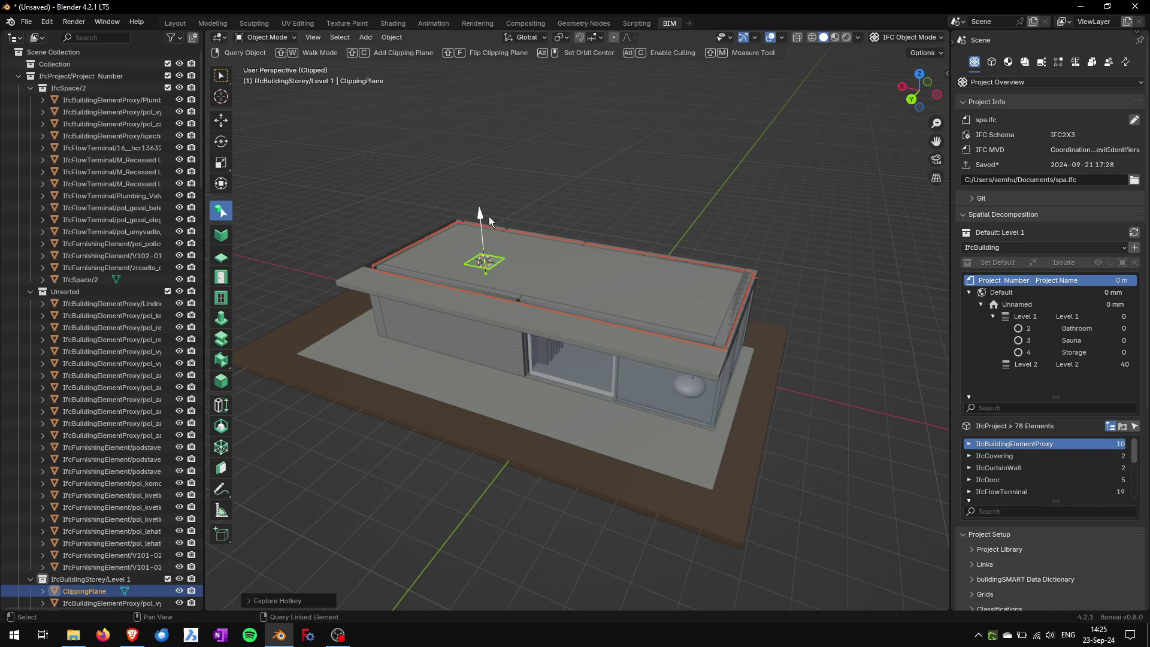
{"action": "left_click_drag", "start_coordinate": [481, 214], "coordinate": [475, 244]}
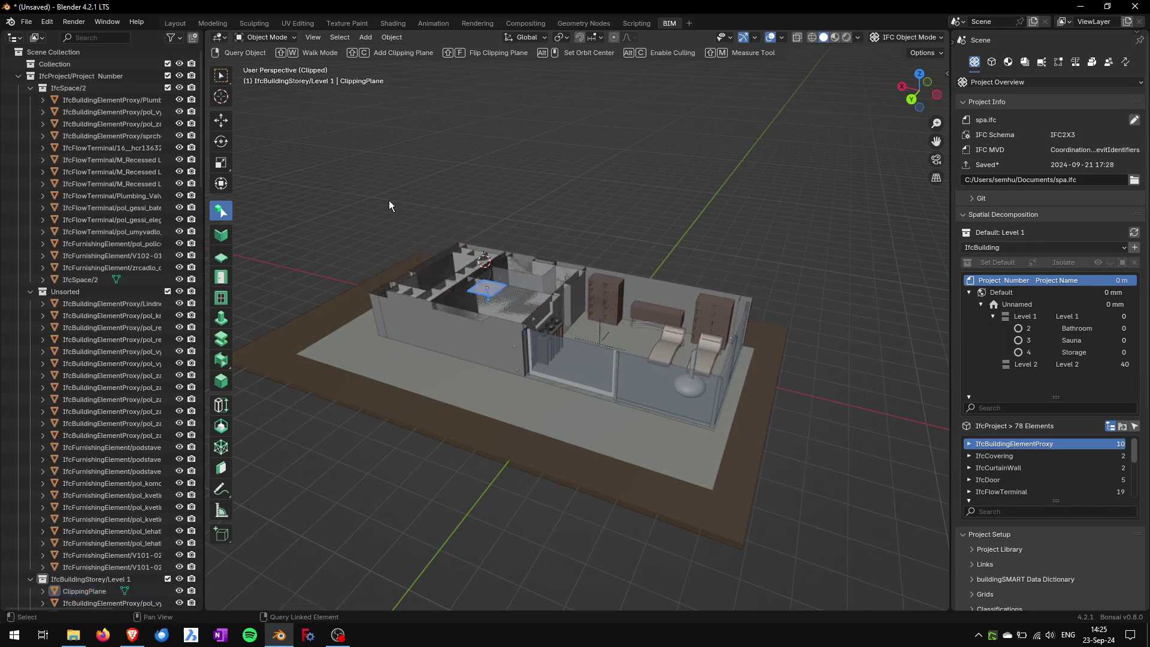
{"action": "mouse_move", "coordinate": [563, 408]}
{"action": "middle_mouse_down"}
{"action": "mouse_move", "coordinate": [552, 415]}
{"action": "mouse_move", "coordinate": [549, 404]}
{"action": "middle_mouse_up"}
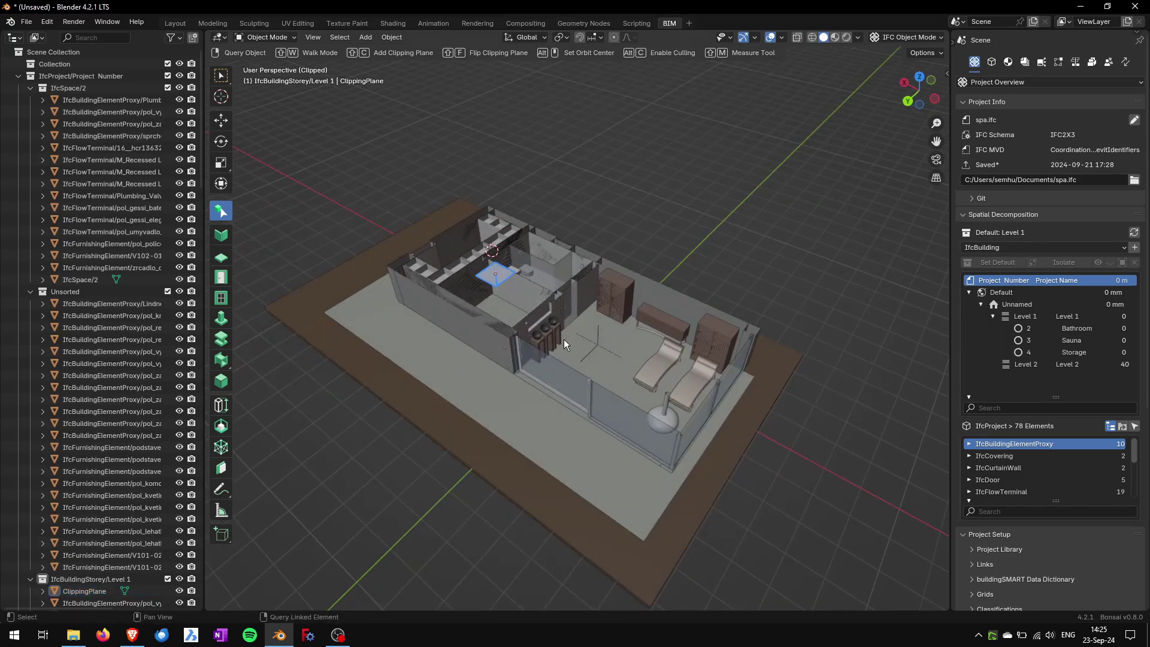
Delete the clipping plane and return to a view of the whole building
{"action": "left_click", "coordinate": [497, 285]}
{"action": "key", "text": "Delete"}
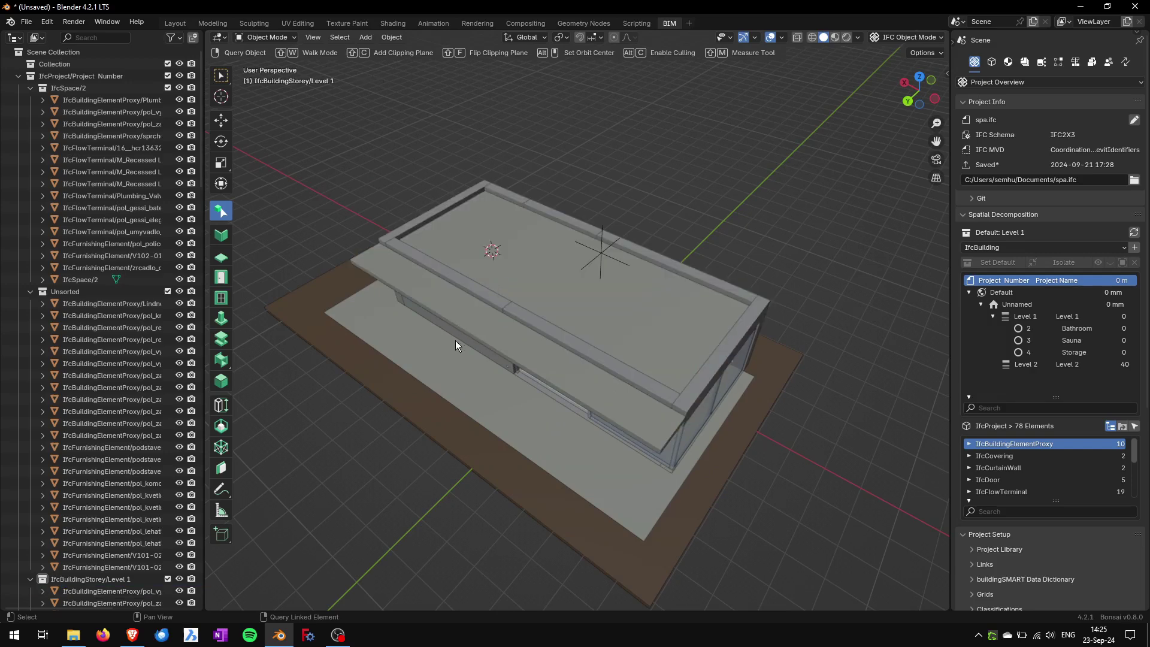
{"action": "middle_click_drag", "start_coordinate": [456, 340], "coordinate": [473, 302]}
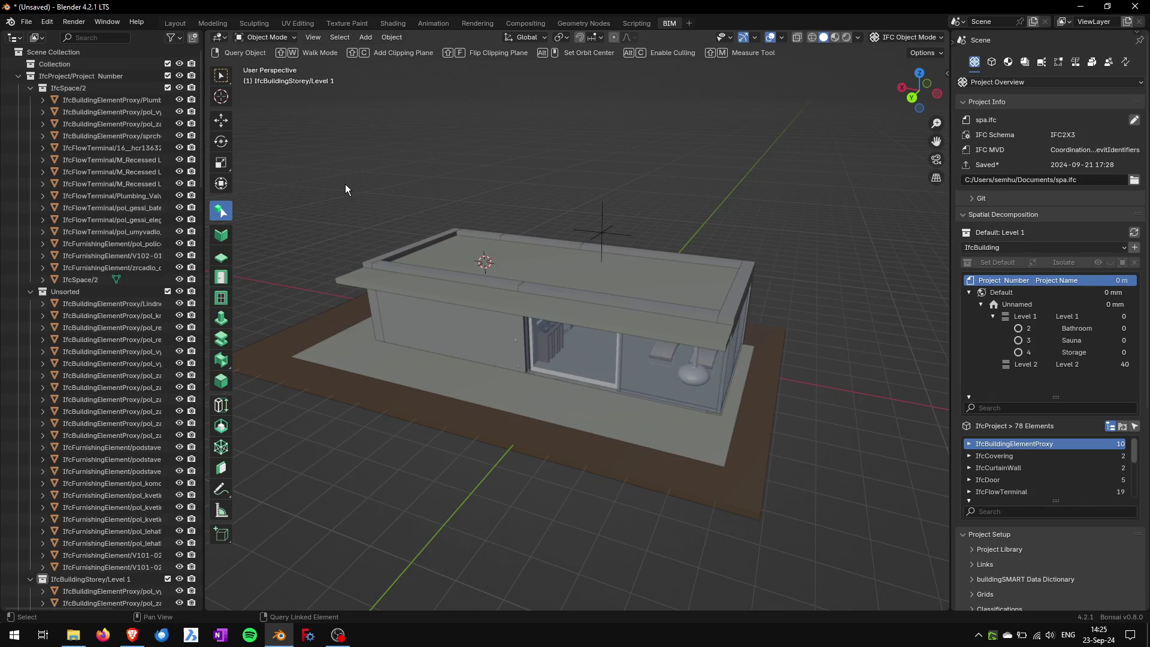
Set up an IFC patch under Quality and Coordination with the ExtractElements recipe and Load from Memory enabled
{"action": "left_click", "coordinate": [1109, 62]}
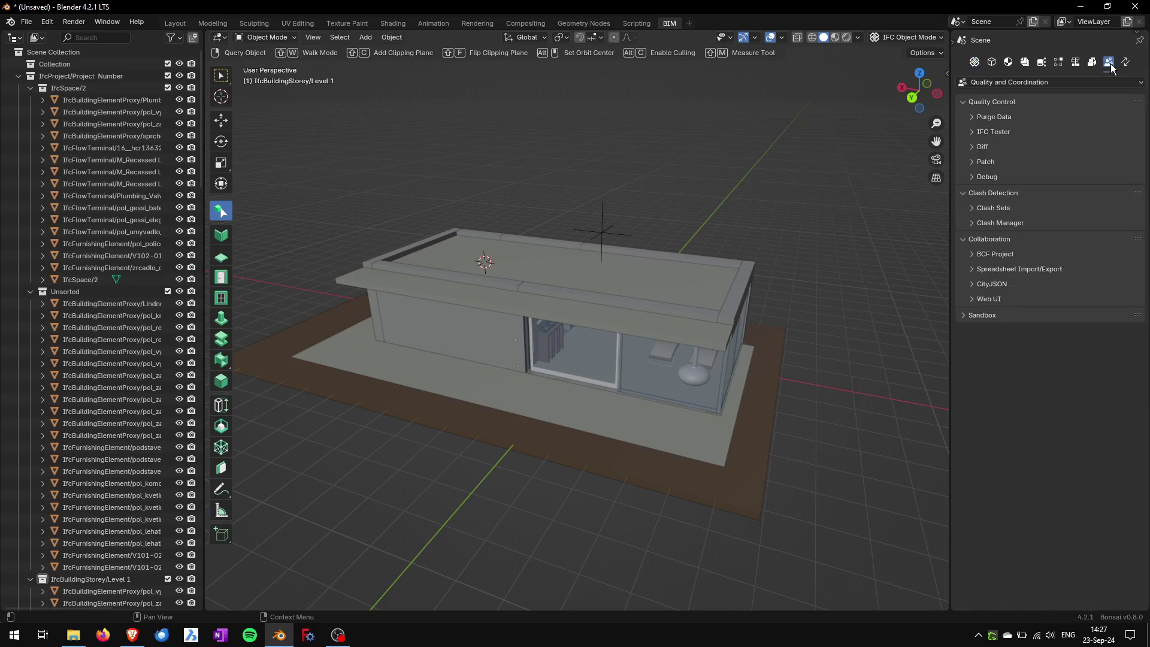
{"action": "left_click", "coordinate": [973, 162]}
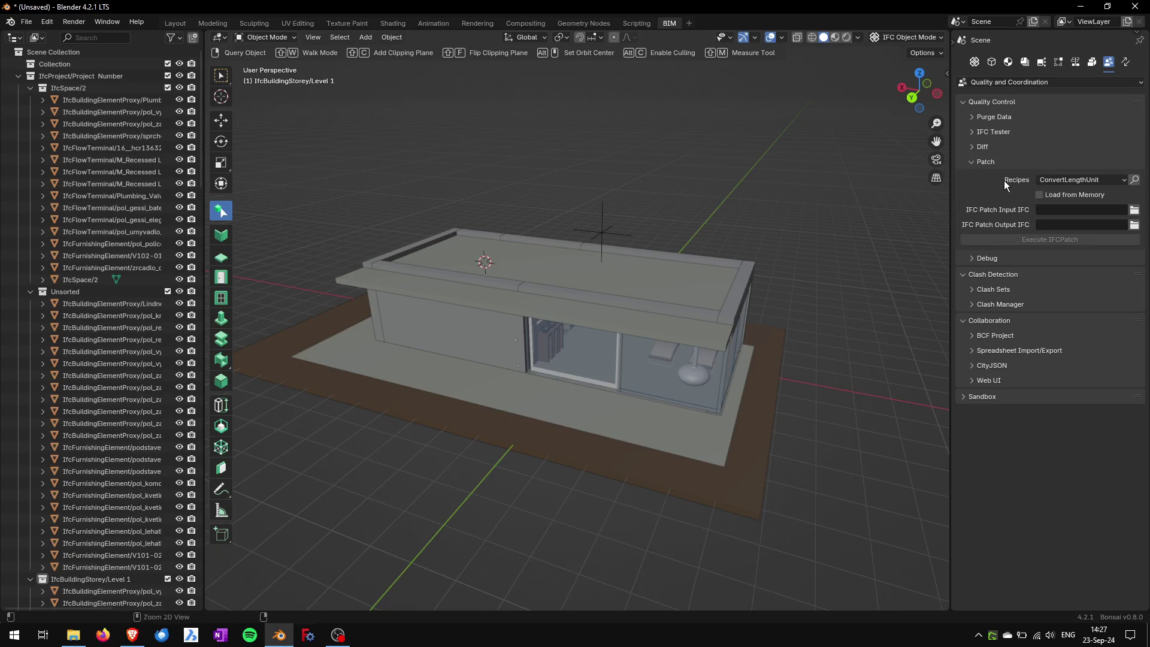
{"action": "left_click", "coordinate": [1058, 179]}
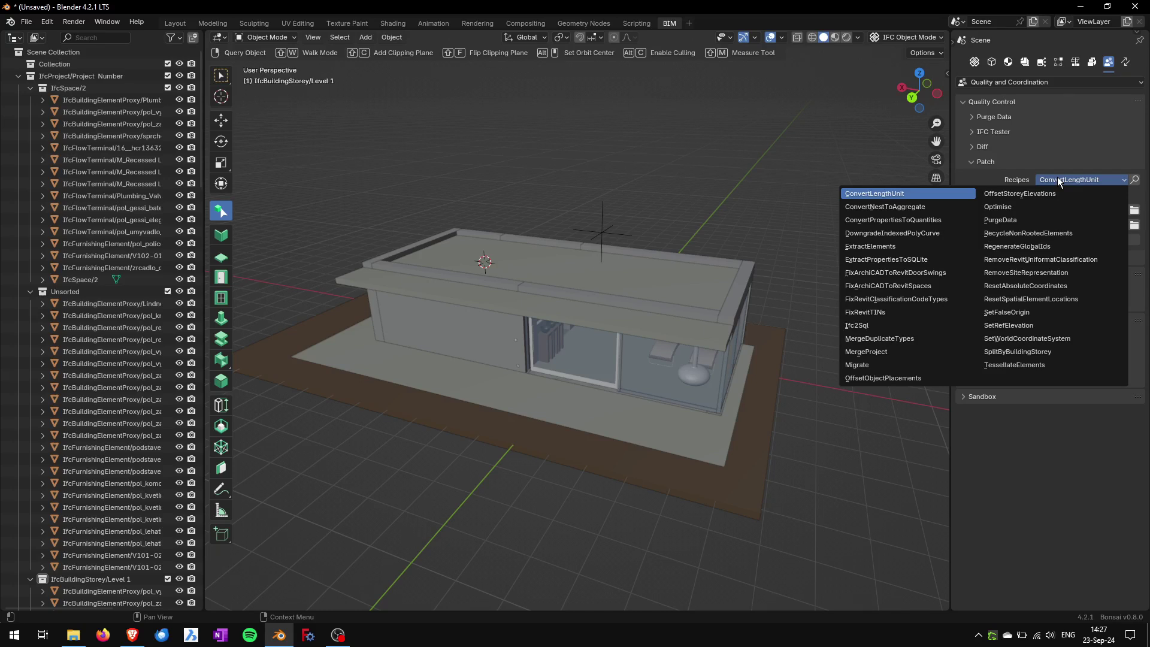
{"action": "left_click", "coordinate": [874, 246]}
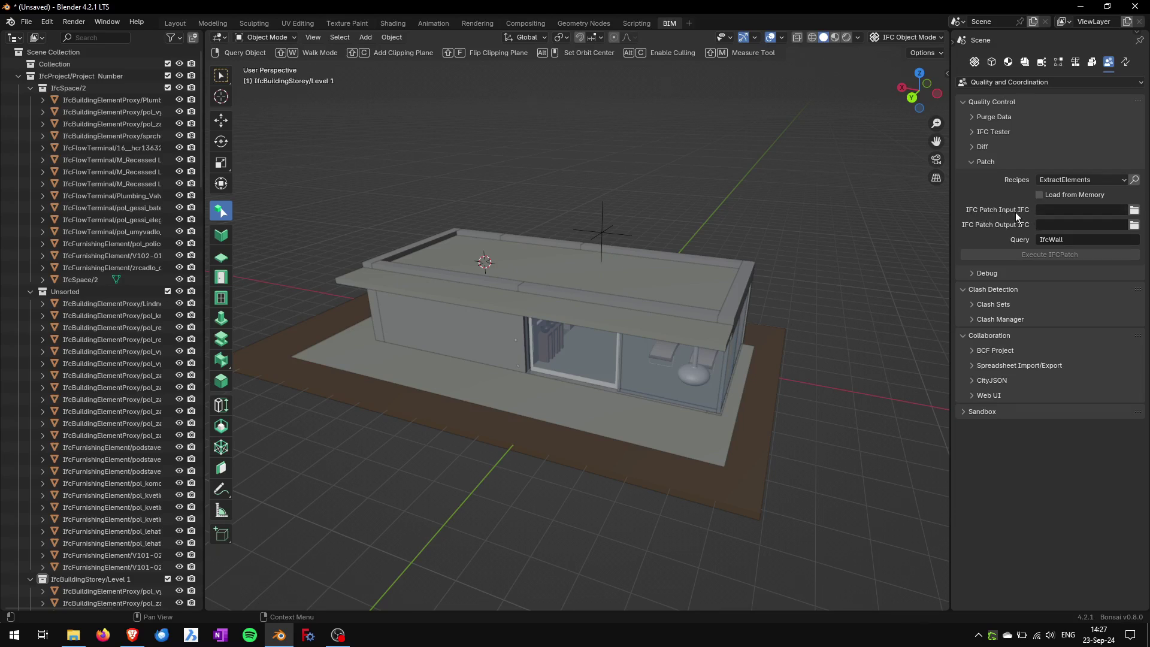
{"action": "left_click", "coordinate": [1041, 193]}
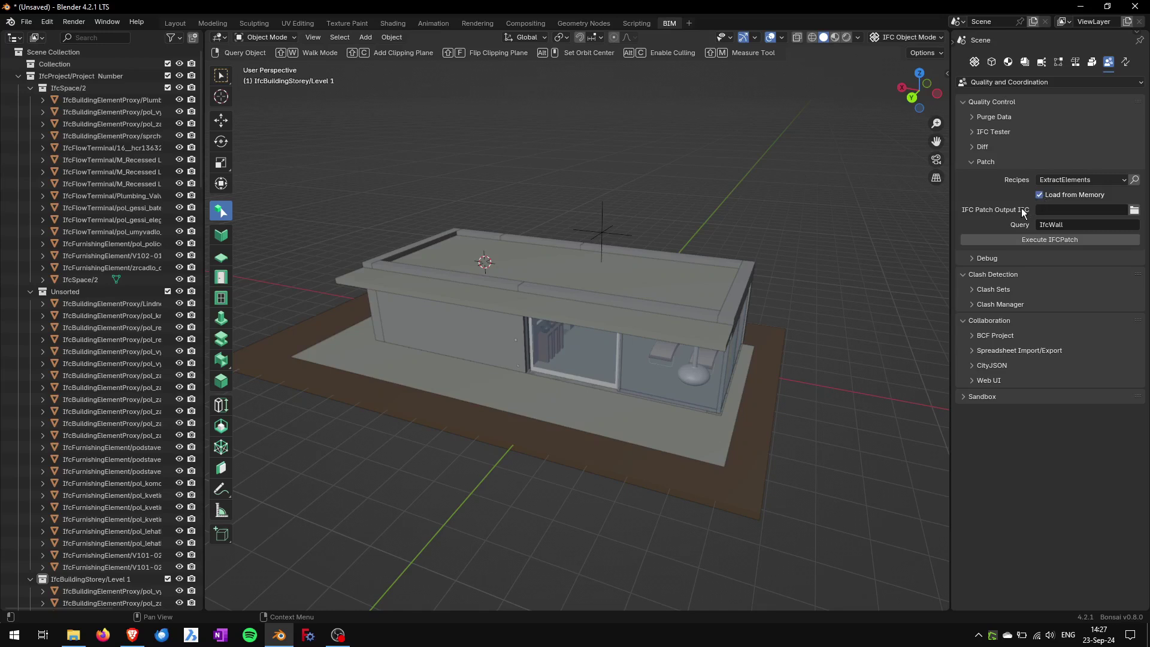
Set the patch output to walls.ifc in the Documents folder and execute the patch with the IfcWall query
{"action": "left_click", "coordinate": [1134, 210]}
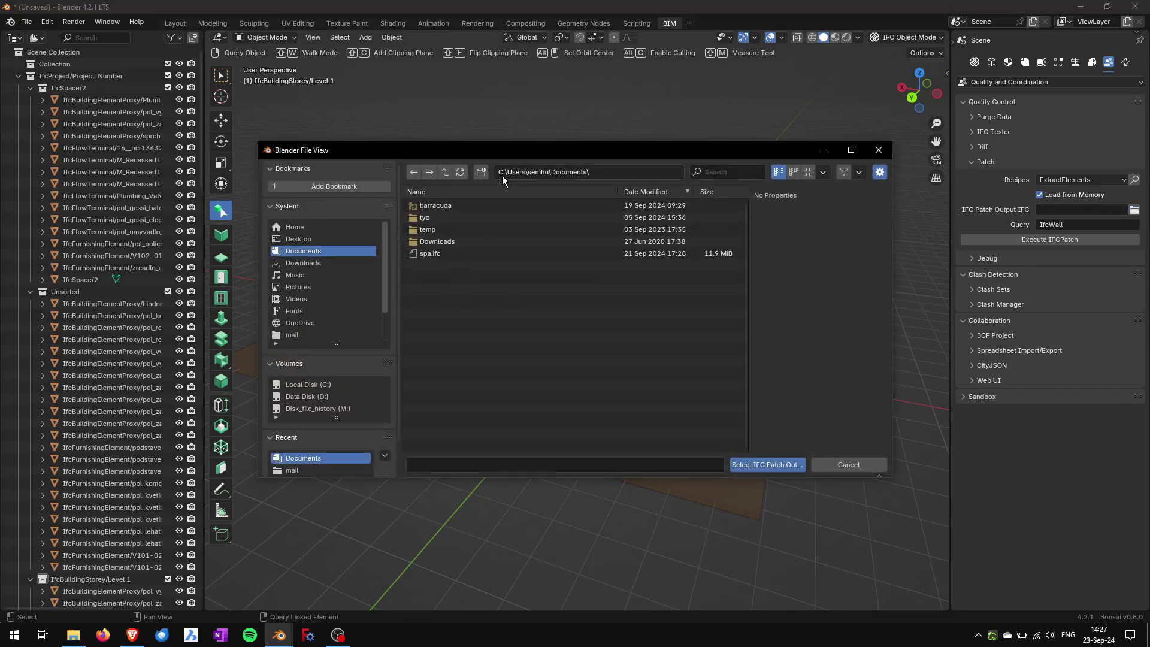
{"action": "left_click", "coordinate": [452, 463]}
{"action": "type", "text": "walls.ifc"}
{"action": "left_click", "coordinate": [777, 466]}
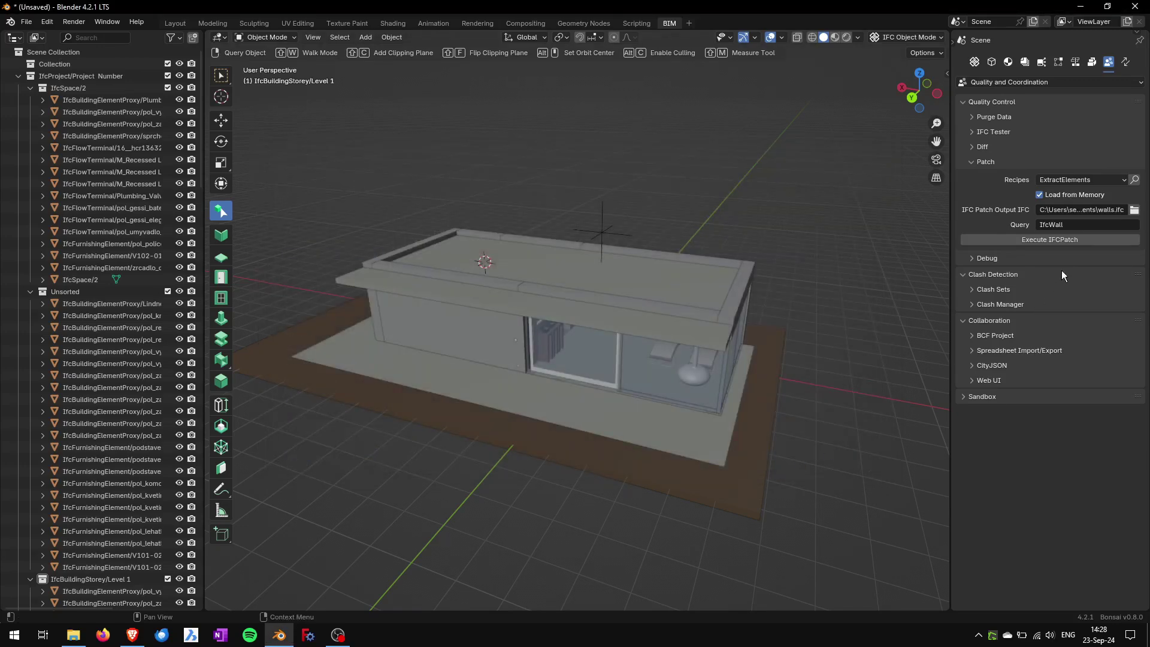
{"action": "left_click", "coordinate": [1022, 225]}
{"action": "left_click", "coordinate": [1048, 240]}
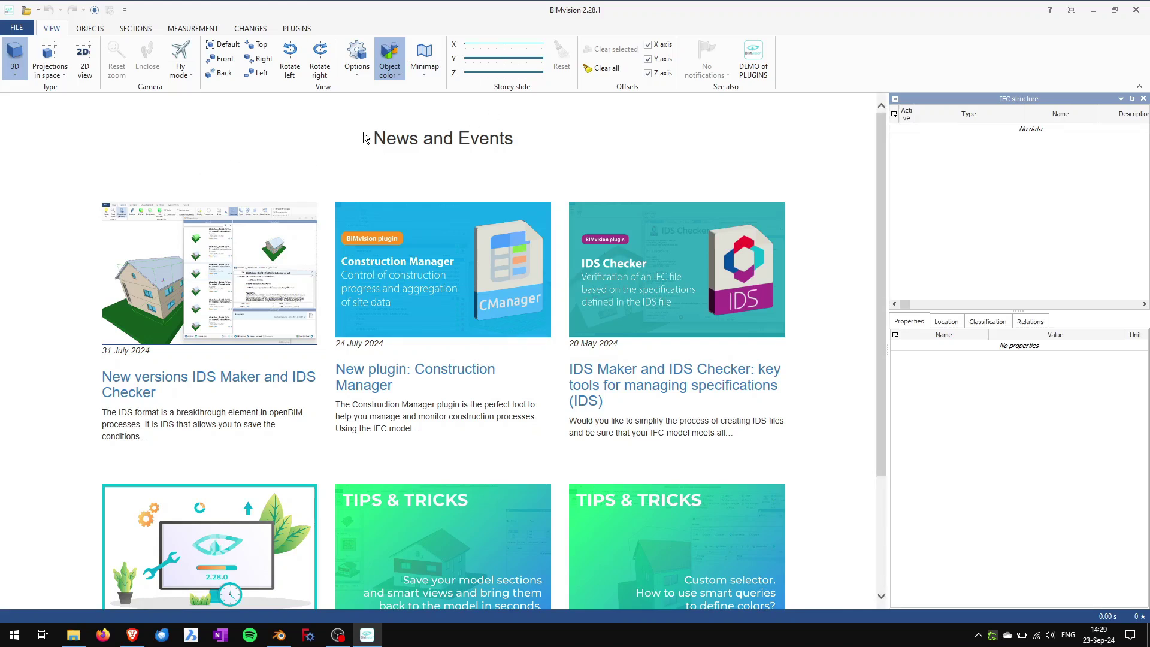
Open the extracted walls.ifc from the Documents folder in BIMvision
{"action": "left_click", "coordinate": [16, 28]}
{"action": "left_click", "coordinate": [18, 52]}
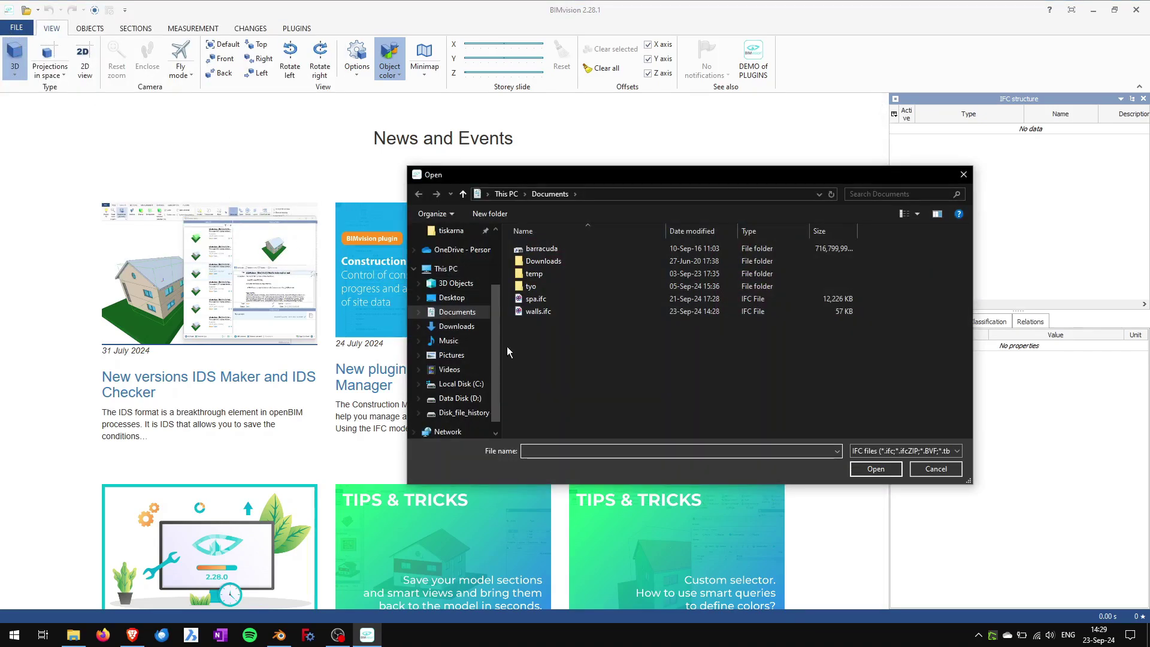
{"action": "left_click", "coordinate": [540, 312]}
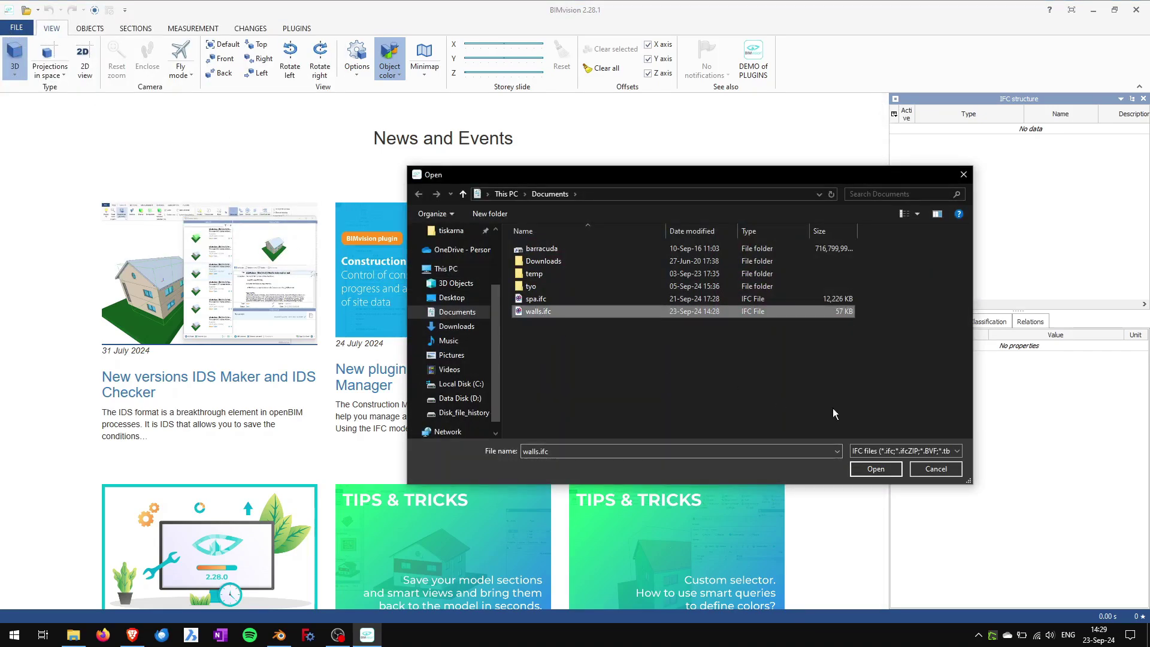
{"action": "left_click", "coordinate": [878, 471]}
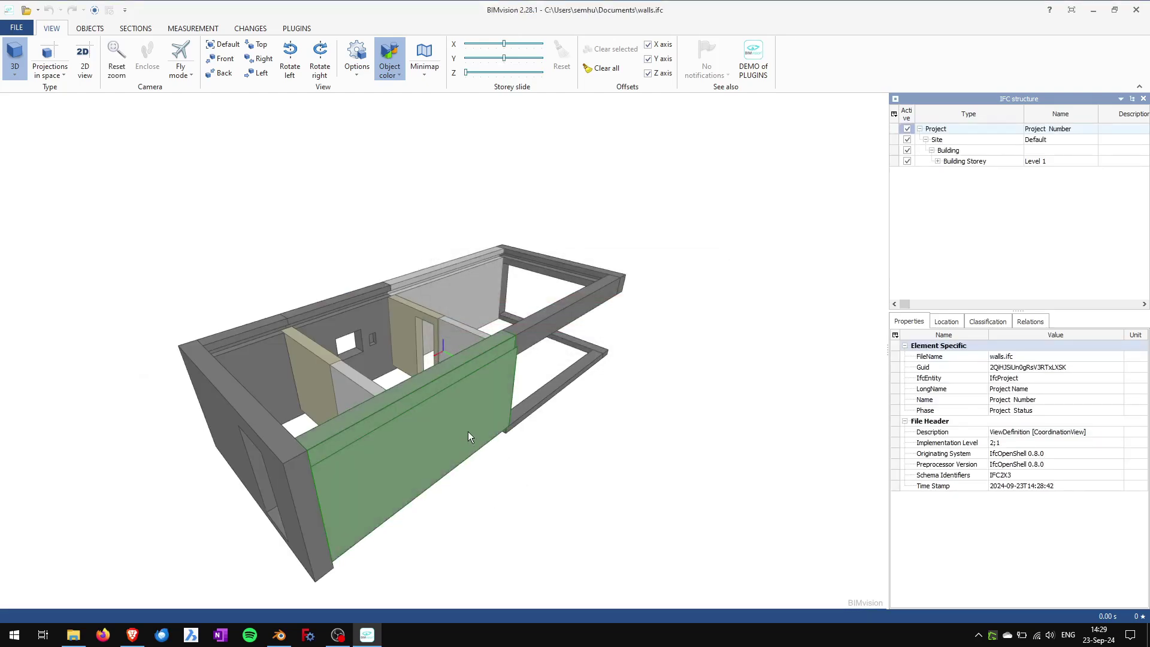
Expand Level 1 and its Walls group in the IFC structure to examine the extracted elements, and clear the selection
{"action": "left_click", "coordinate": [938, 162]}
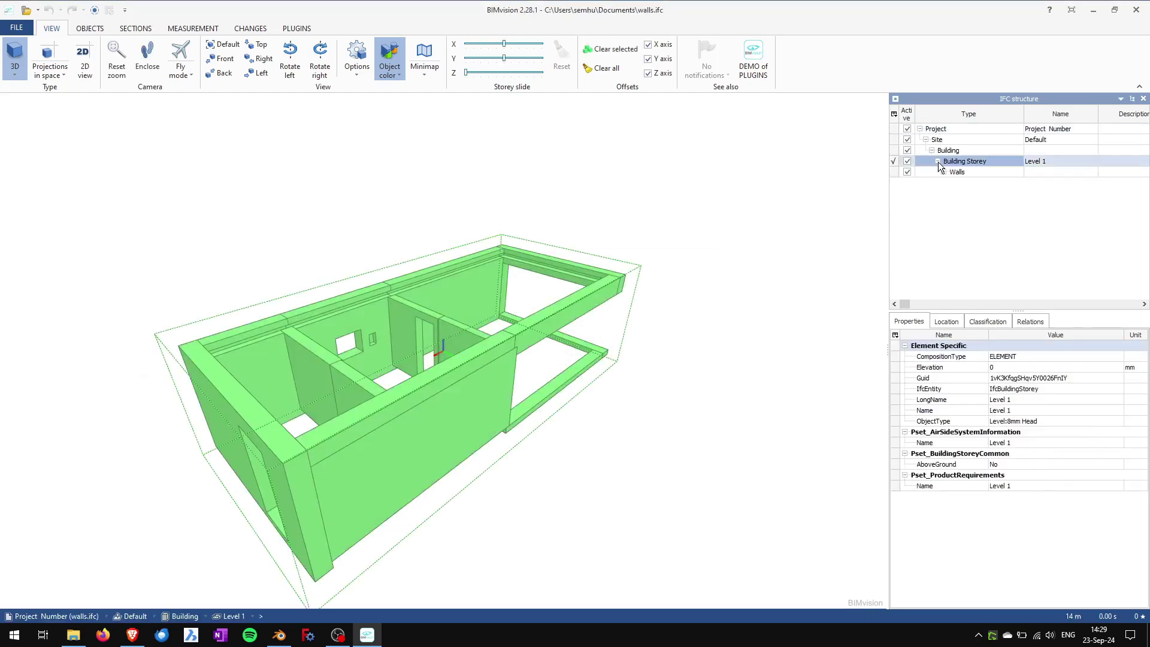
{"action": "left_click", "coordinate": [943, 171]}
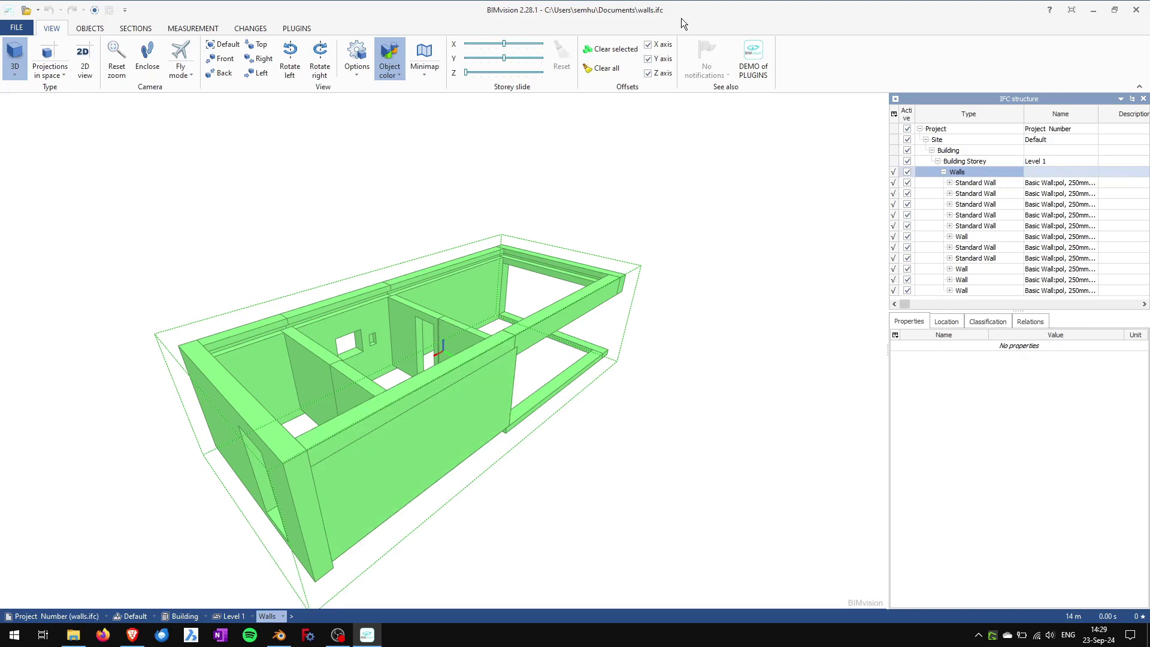
{"action": "left_click", "coordinate": [650, 20]}
{"action": "left_click", "coordinate": [653, 383]}
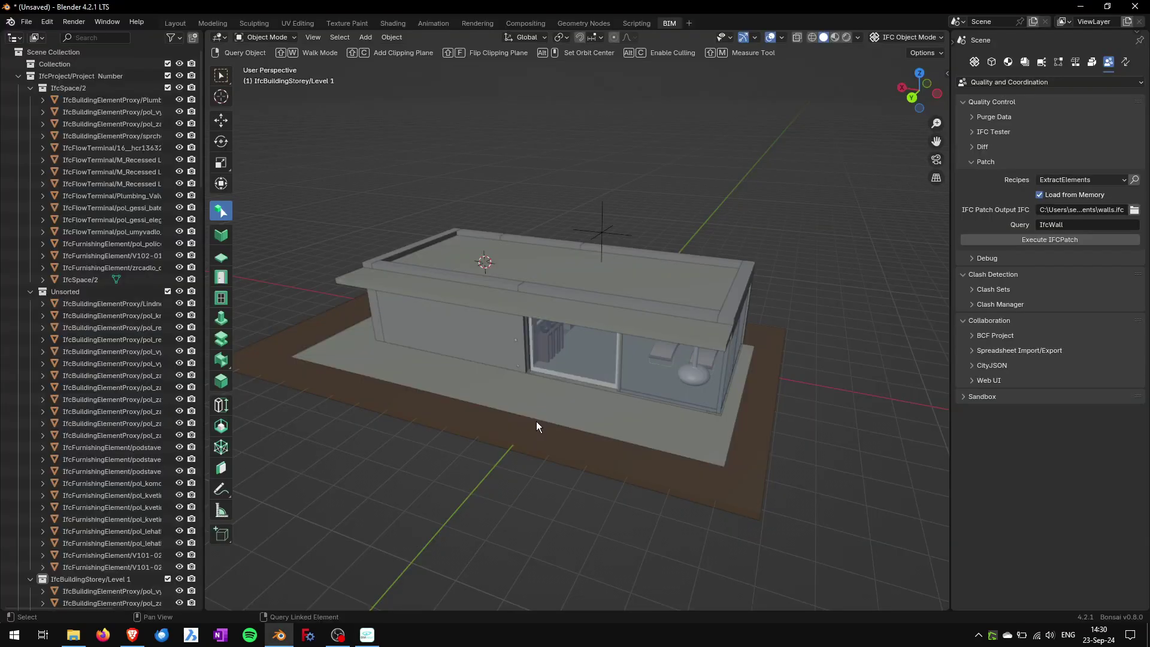
Back in Blender, extend the ExtractElements query to IfcWall,IfcSlab
{"action": "left_click", "coordinate": [560, 412]}
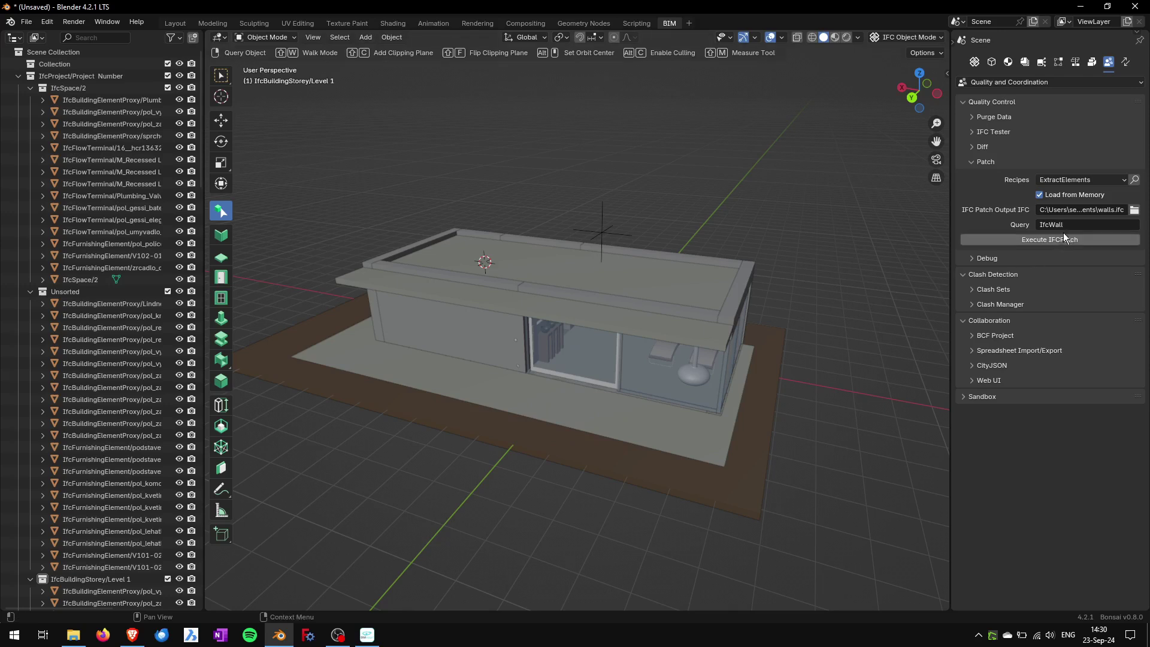
{"action": "left_click", "coordinate": [1047, 239]}
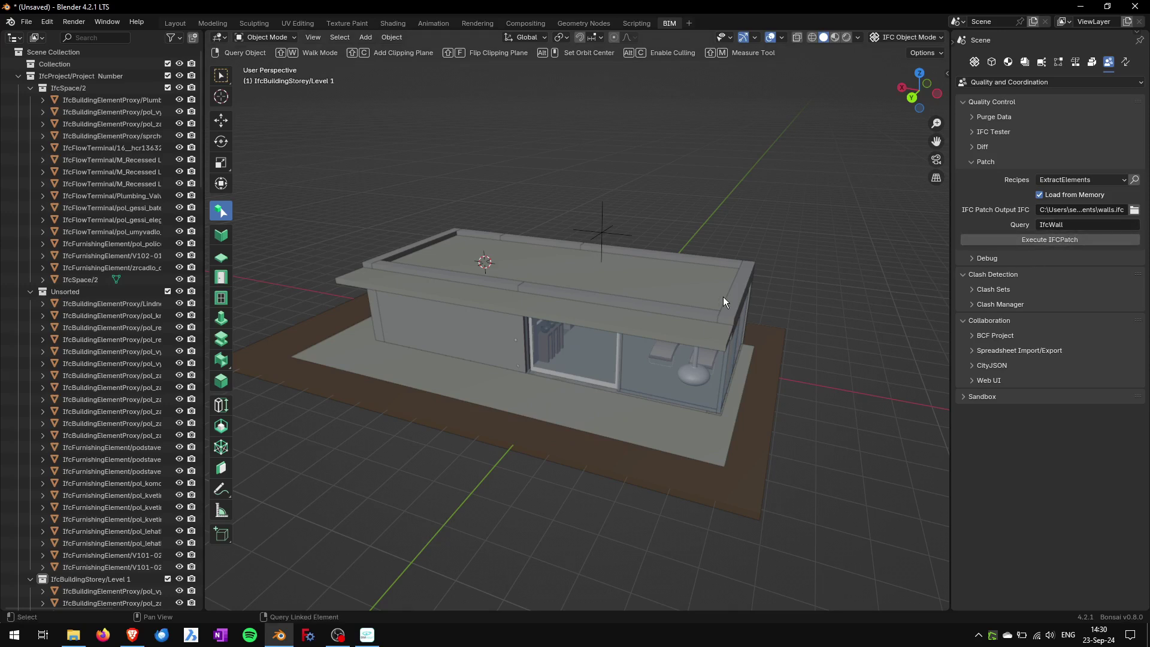
{"action": "left_click", "coordinate": [1069, 224]}
{"action": "type", "text": ",IfcSlab"}
{"action": "key", "text": "Return"}
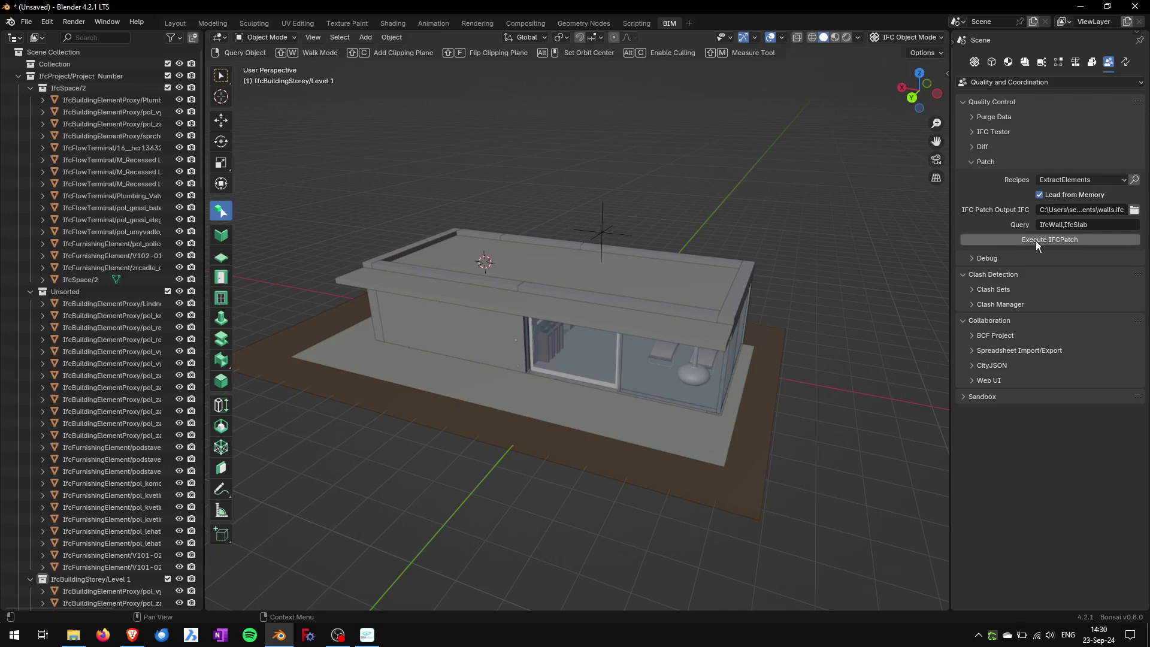
Rename the patch output file to walls-slabs.ifc and execute the patch
{"action": "left_click", "coordinate": [1082, 209]}
{"action": "left_click", "coordinate": [1097, 210]}
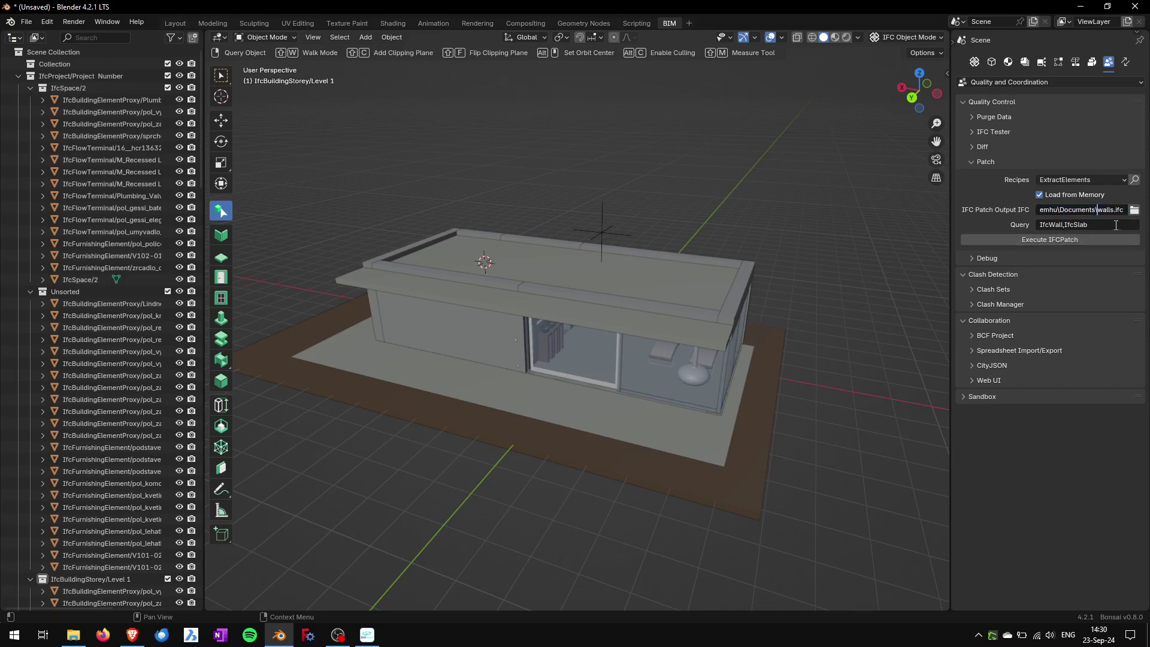
{"action": "type", "text": "s-slabs"}
{"action": "key", "text": "Return"}
{"action": "left_click", "coordinate": [1073, 243]}
Switch to BIMvision, open walls-slabs.ifc from the Documents folder and examine the extracted walls and slabs from the other side
{"action": "left_click", "coordinate": [367, 635]}
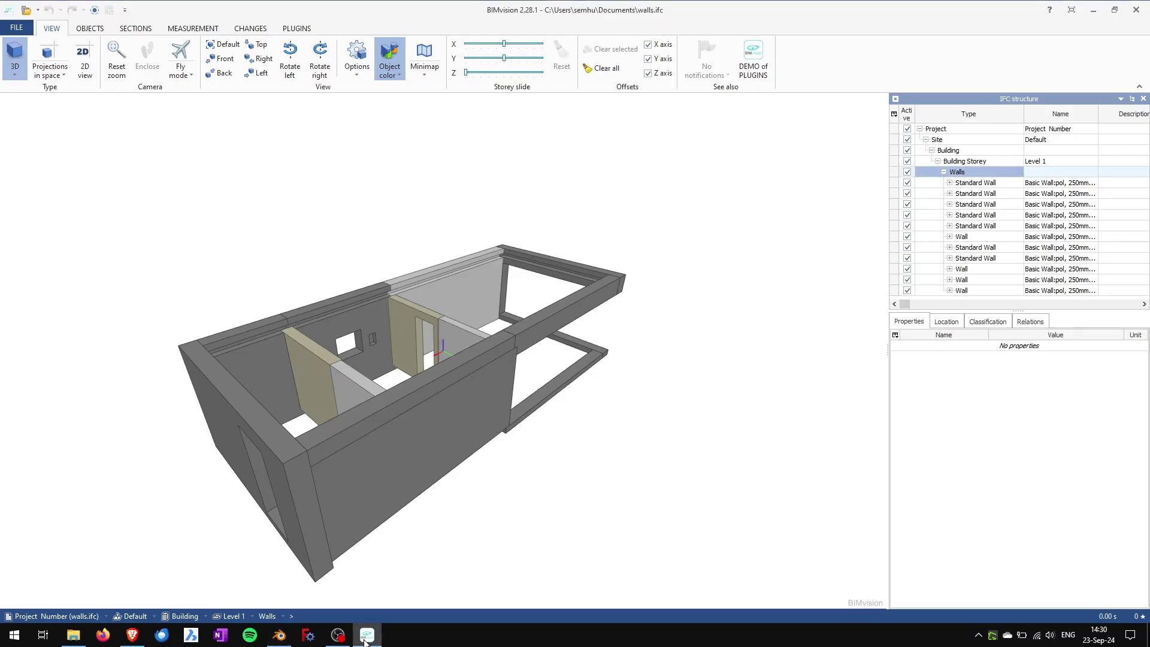
{"action": "left_click", "coordinate": [17, 27]}
{"action": "left_click", "coordinate": [30, 48]}
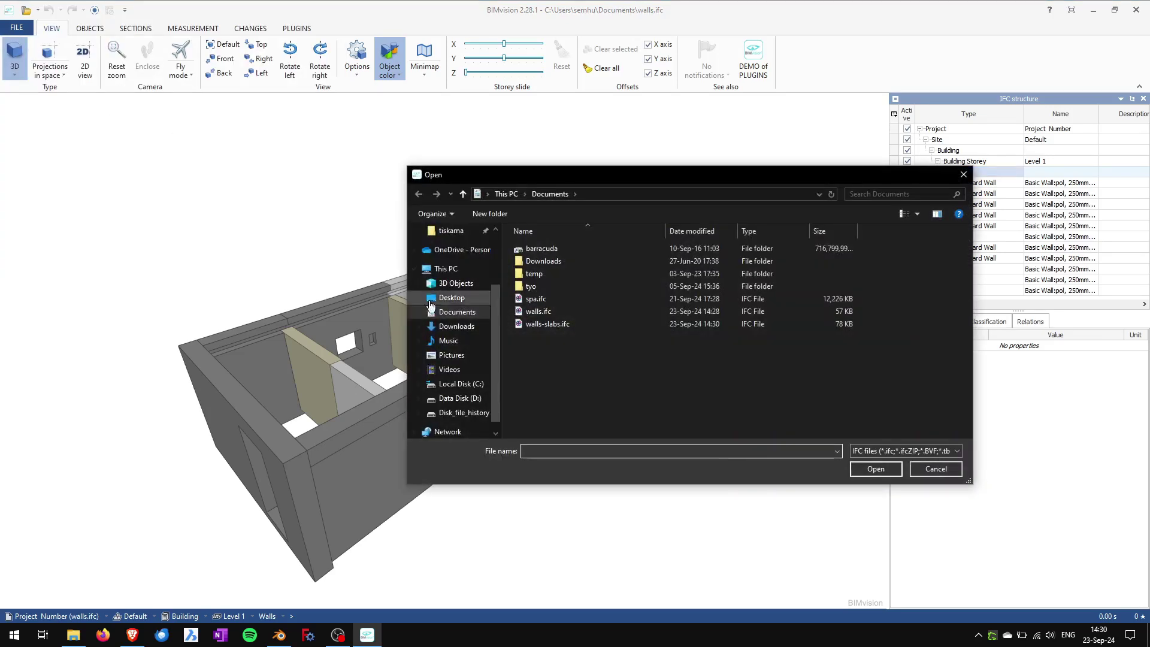
{"action": "left_click", "coordinate": [535, 324]}
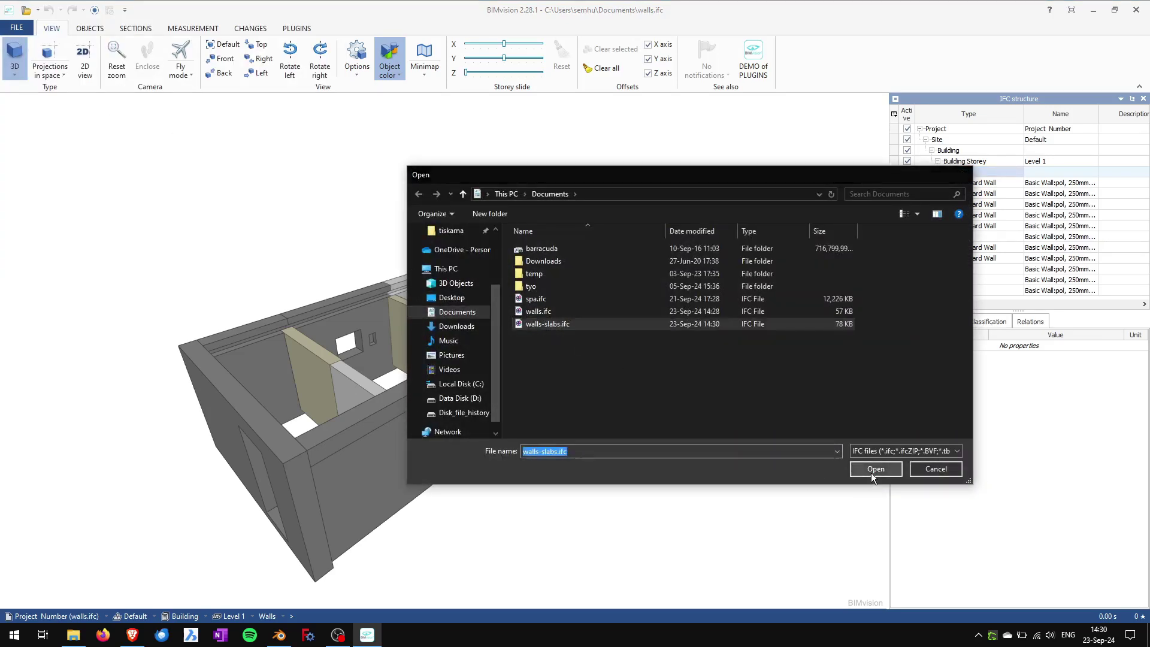
{"action": "left_click", "coordinate": [872, 472]}
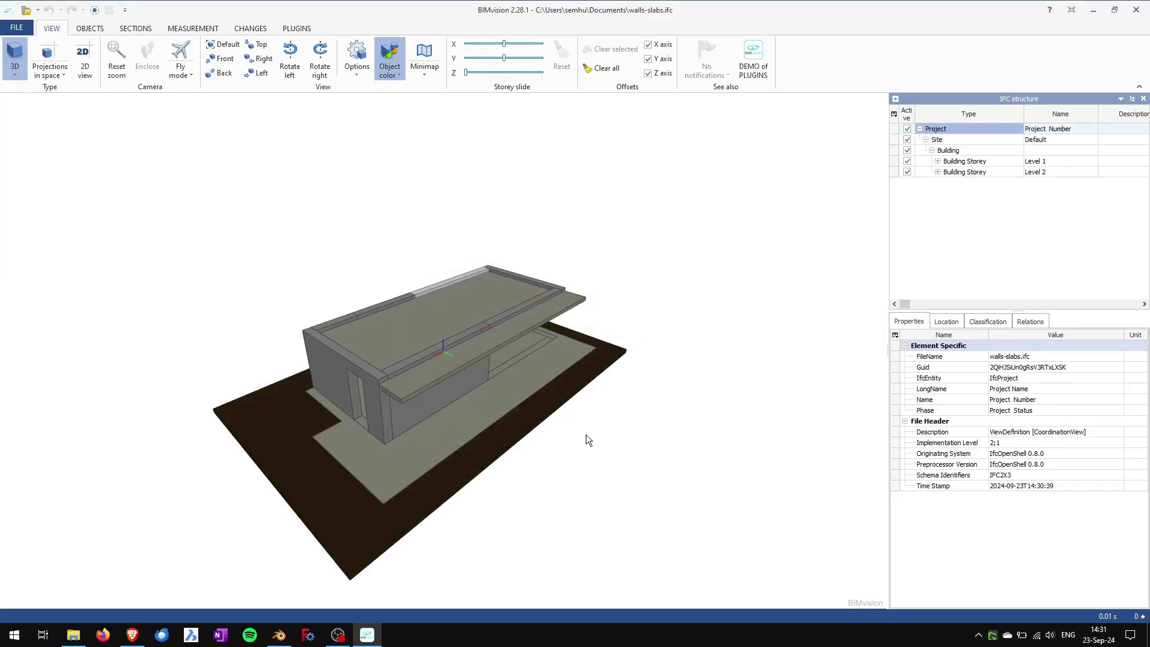
{"action": "left_click_drag", "start_coordinate": [598, 441], "coordinate": [369, 413]}
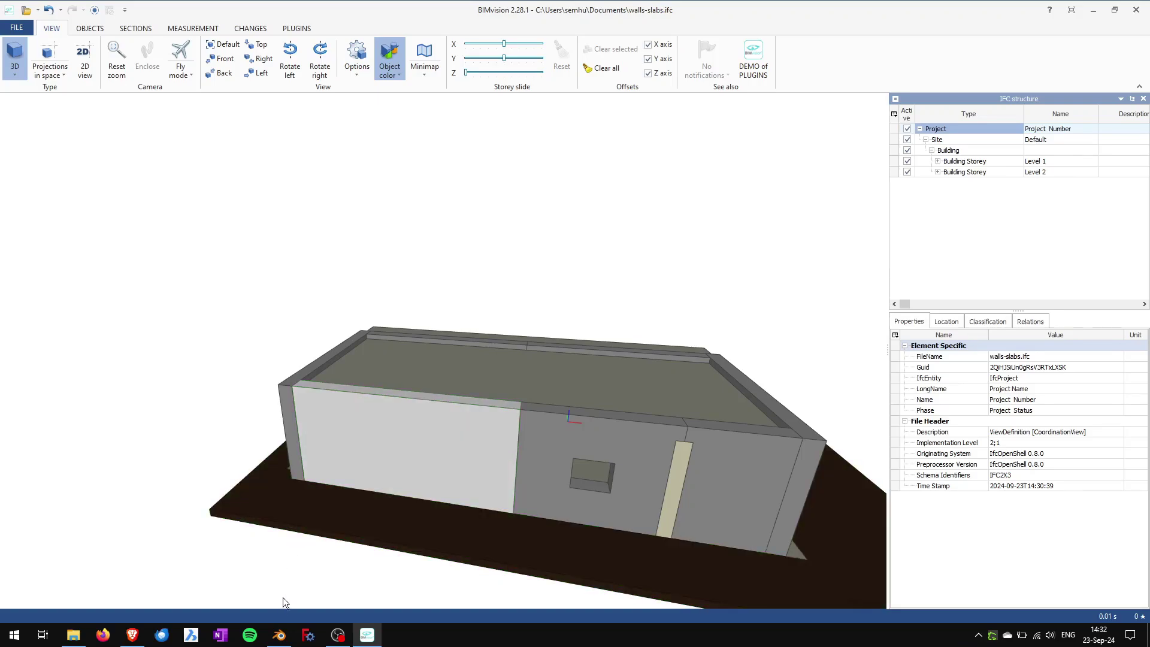
Return to Blender, select the solid front wall and display its object information and property sets
{"action": "left_click", "coordinate": [280, 635]}
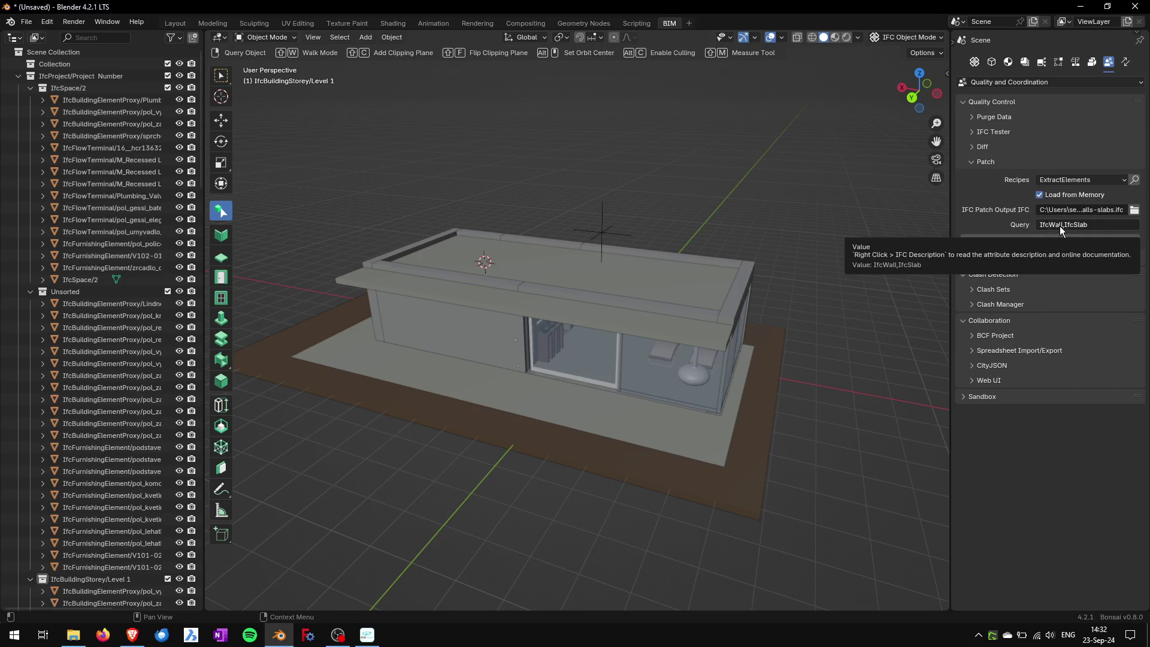
{"action": "left_click", "coordinate": [507, 354]}
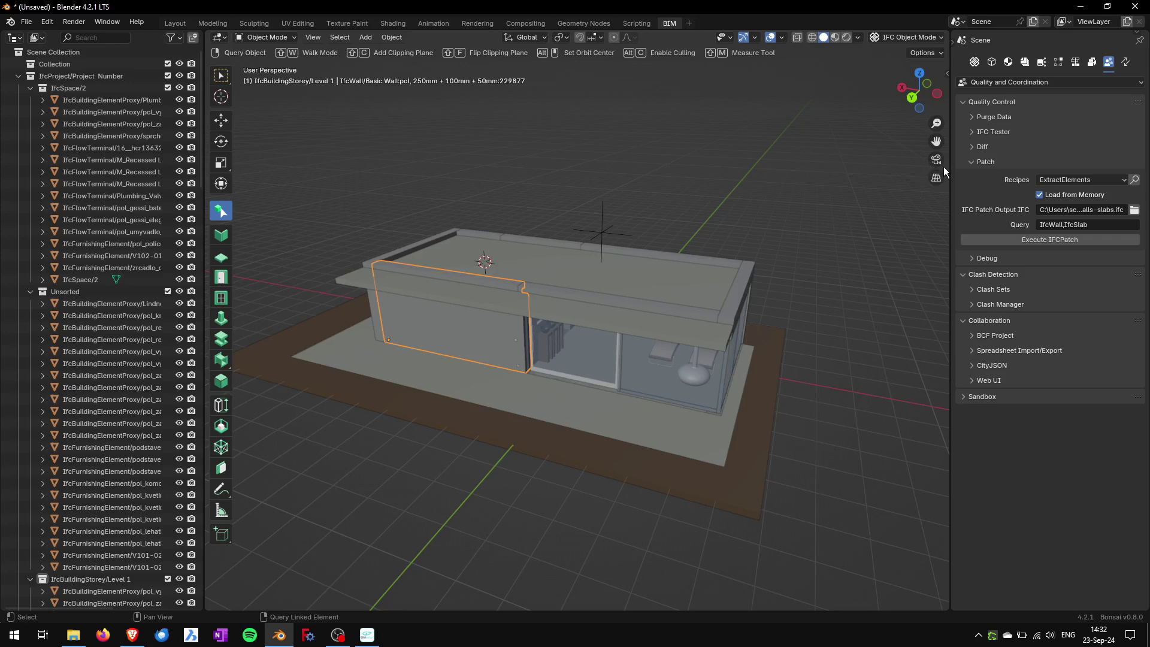
{"action": "left_click", "coordinate": [996, 60]}
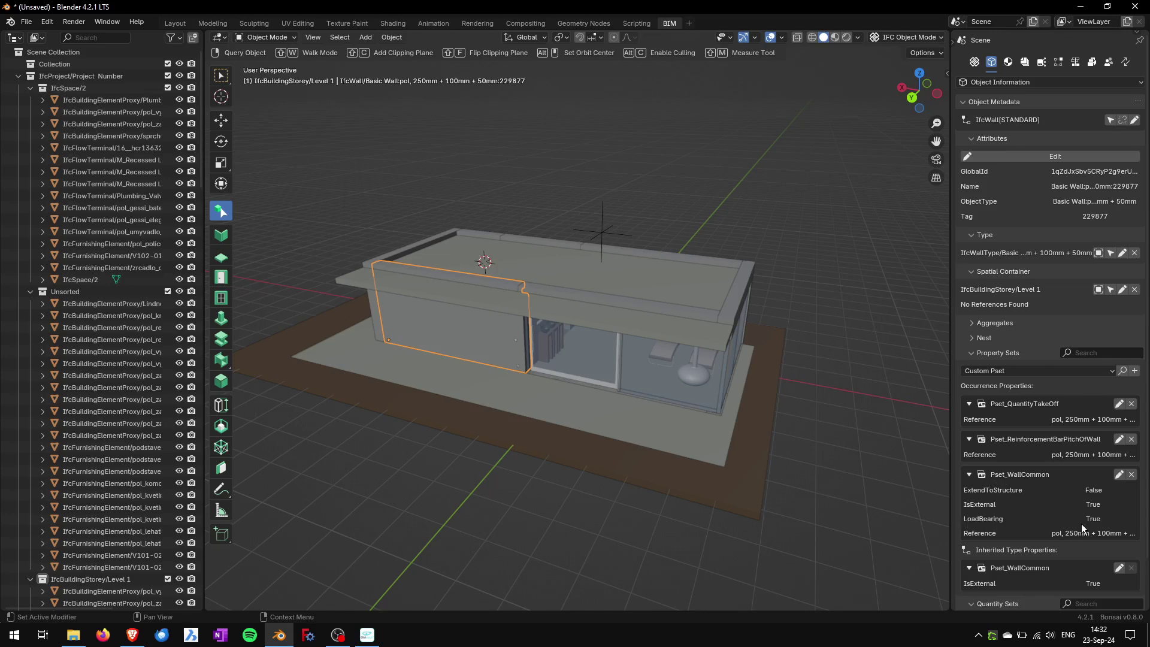
Hide the front wall, select the partition wall behind it to examine its Pset_WallCommon properties, and unhide the front wall
{"action": "key", "text": "h"}
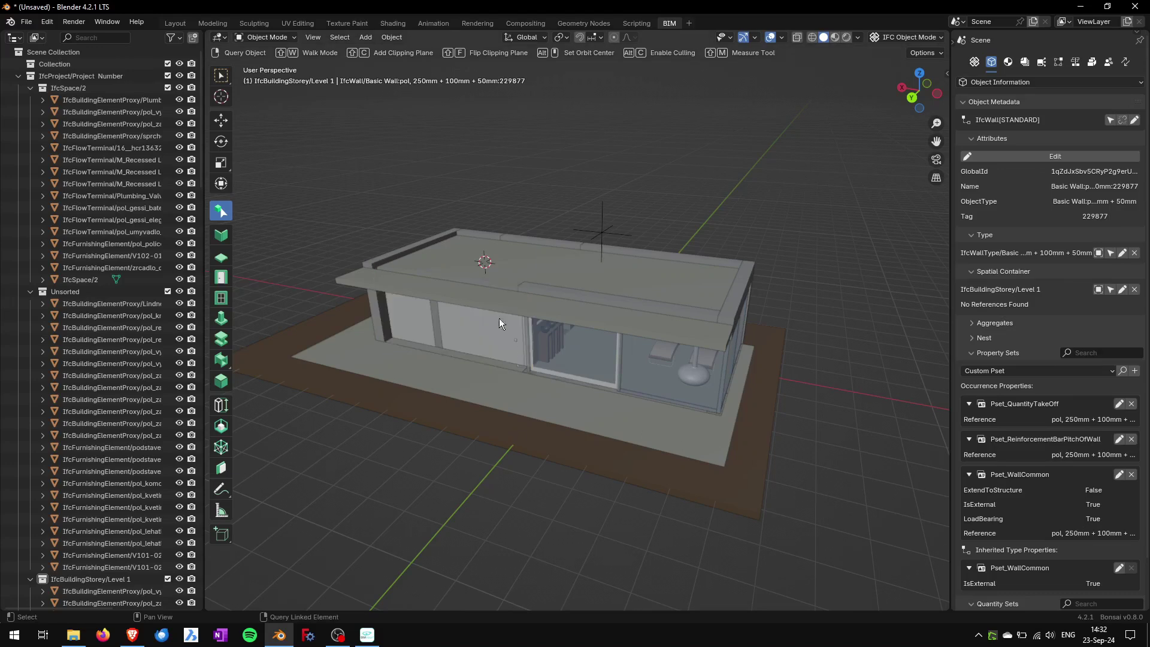
{"action": "left_click", "coordinate": [436, 333]}
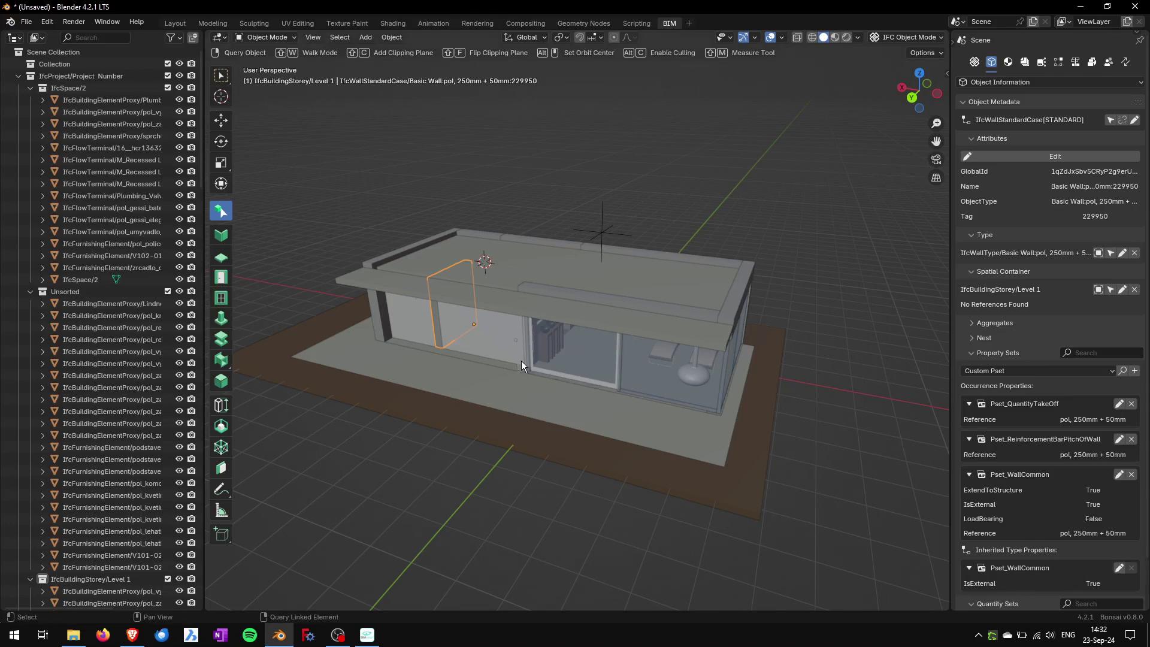
{"action": "key", "text": "alt+h"}
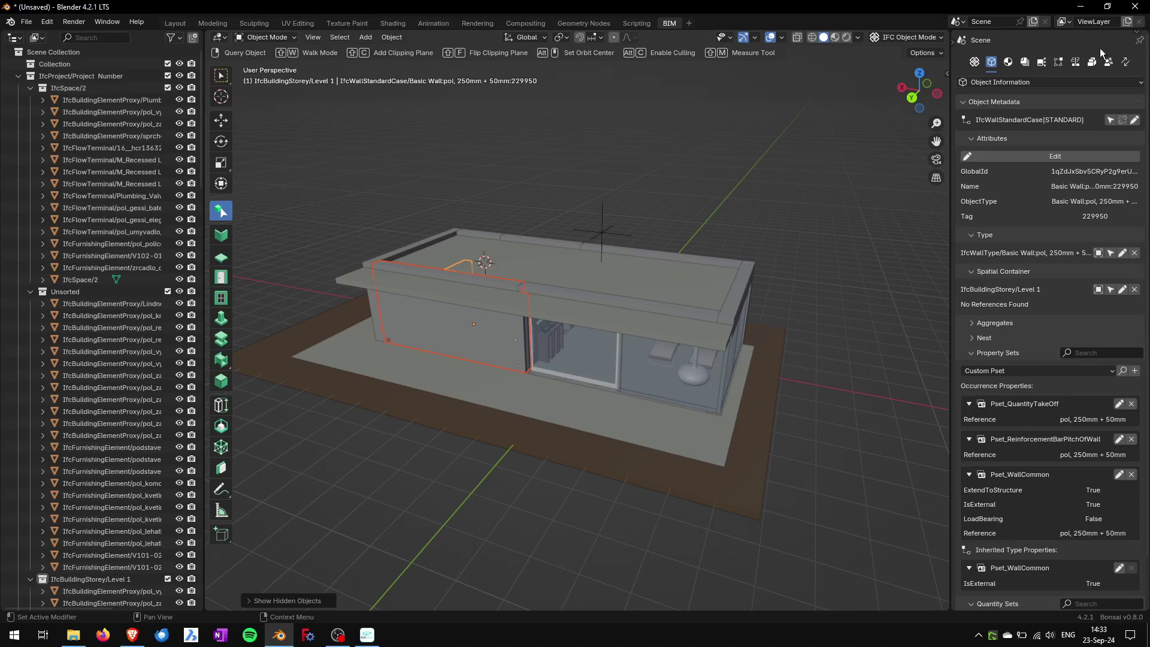
Return to the Quality and Coordination settings and rename the patch output file to walls-slabs-load-bearing.ifc
{"action": "left_click", "coordinate": [1109, 62]}
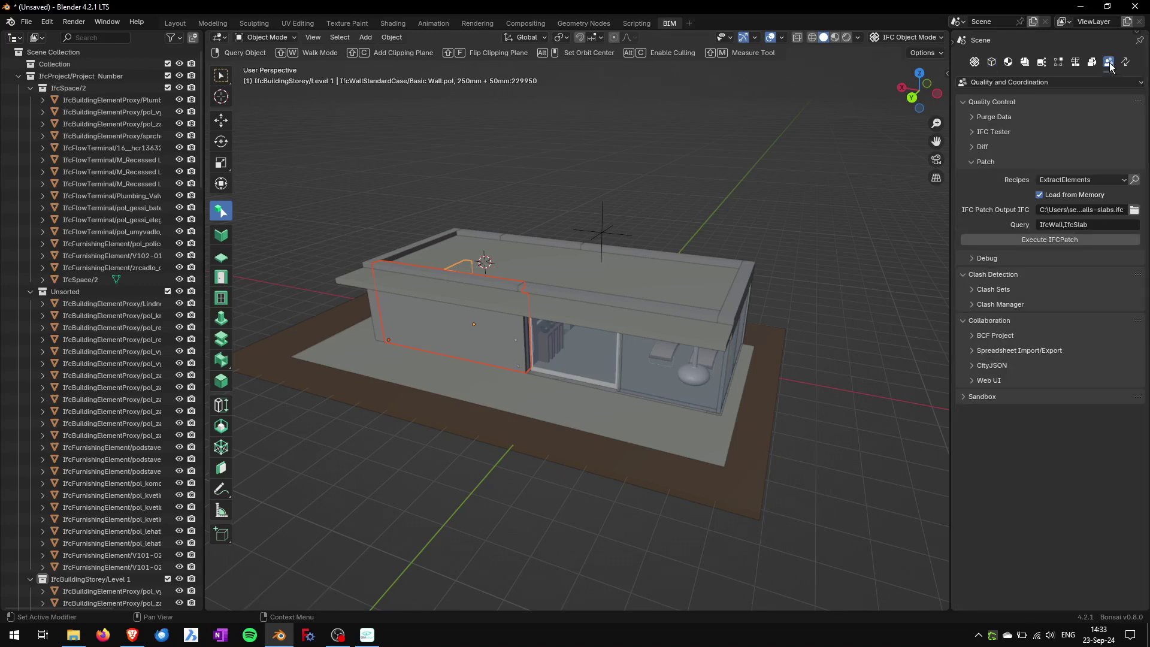
{"action": "left_click", "coordinate": [1091, 224]}
{"action": "left_click", "coordinate": [1114, 210]}
{"action": "left_click", "coordinate": [1114, 210]}
{"action": "type", "text": "-load-bearing"}
{"action": "key", "text": "Return"}
Extend the patch query to IfcWall,IfcSlab,Pset_WallCommon.LoadBearing=TRUE and execute the ExtractElements patch
{"action": "left_click", "coordinate": [1104, 225]}
{"action": "left_click", "coordinate": [1104, 225]}
{"action": "type", "text": "Pset_WallCommon"}
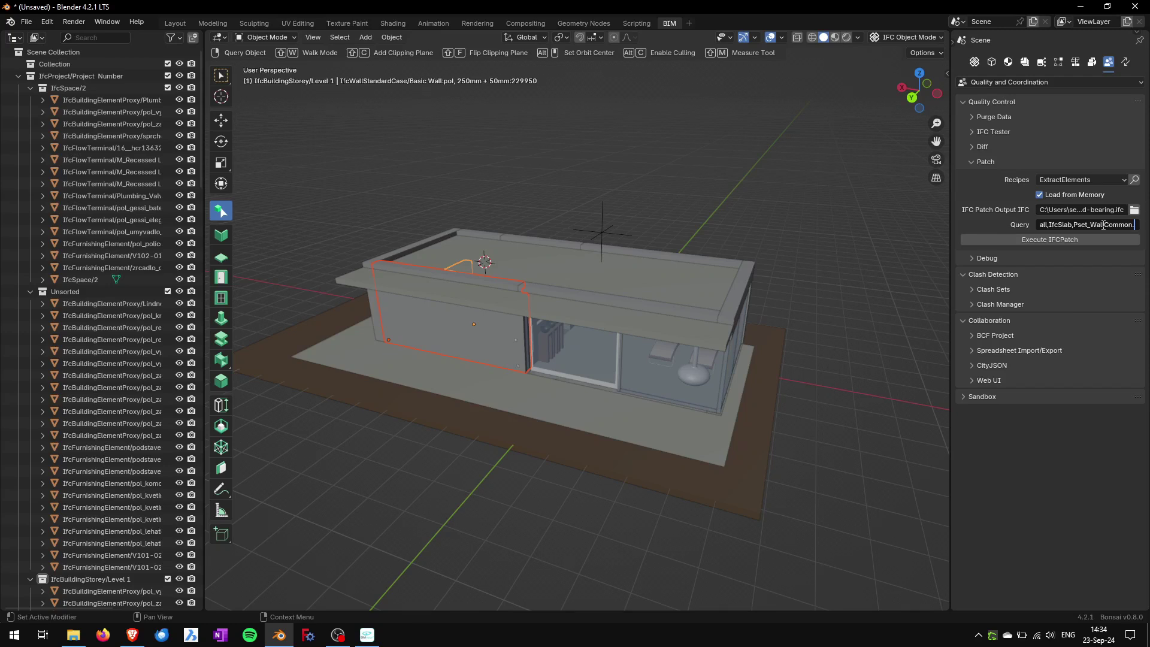
{"action": "type", "text": ".LoadBearing"}
{"action": "type", "text": "=TRUE"}
{"action": "key", "text": "Return"}
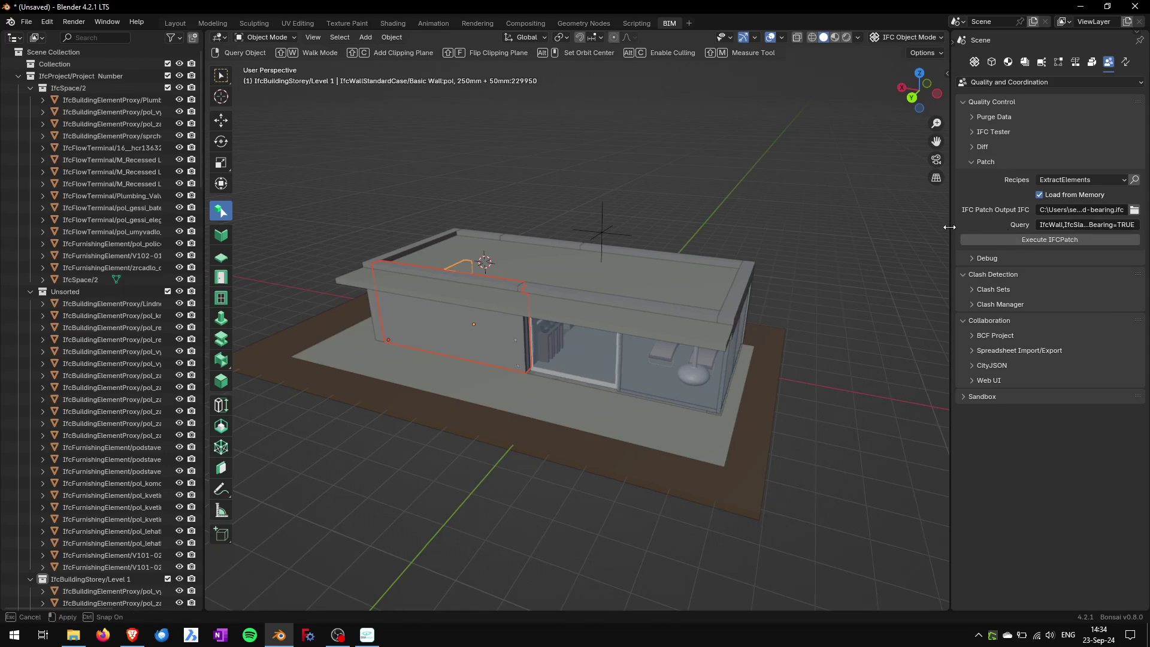
{"action": "left_click_drag", "start_coordinate": [953, 228], "coordinate": [767, 255]}
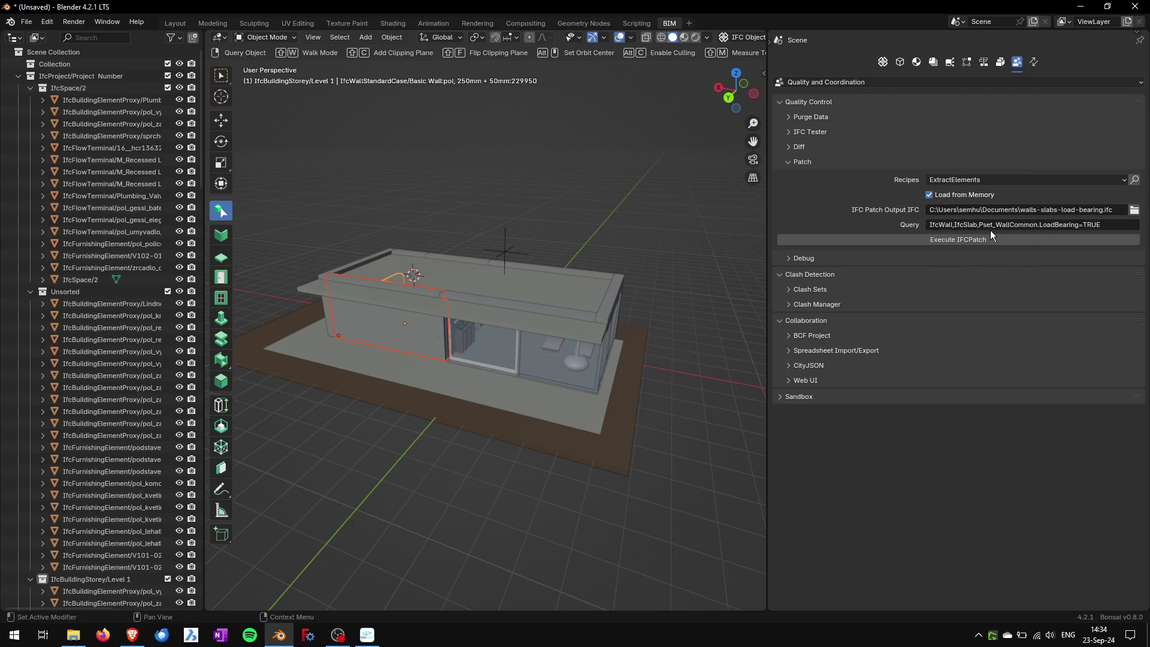
{"action": "left_click", "coordinate": [959, 239]}
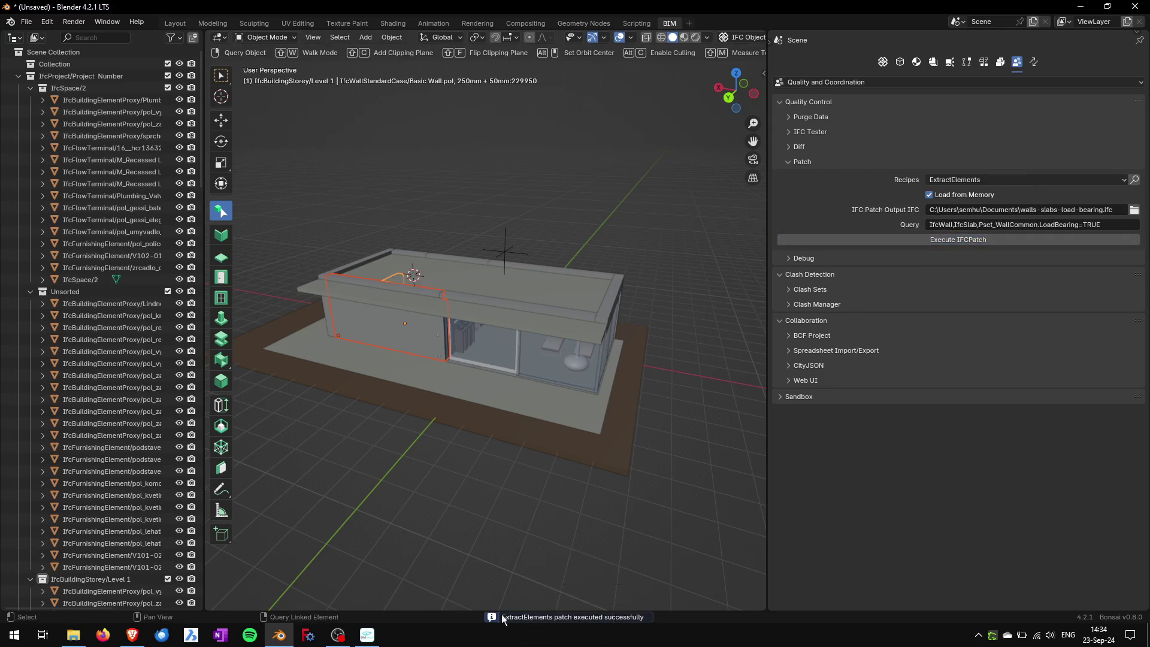
Switch to BIMvision, open walls-slabs-load-bearing.ifc from the Documents folder and examine the extracted elements
{"action": "left_click", "coordinate": [372, 639]}
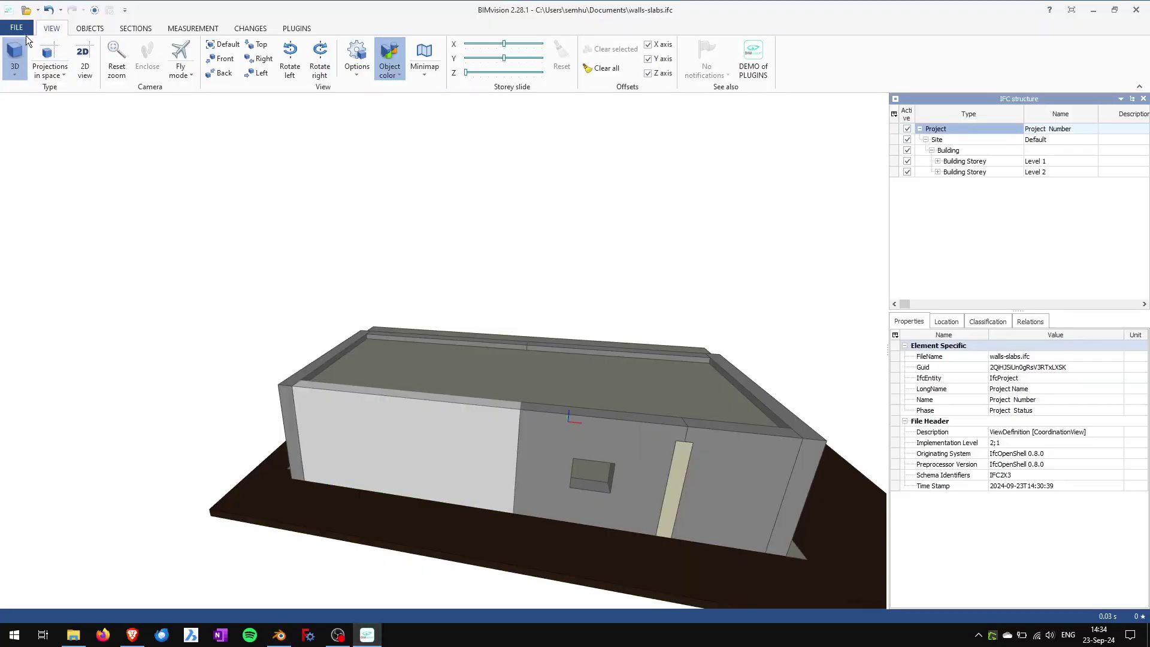
{"action": "left_click", "coordinate": [24, 28]}
{"action": "left_click", "coordinate": [27, 43]}
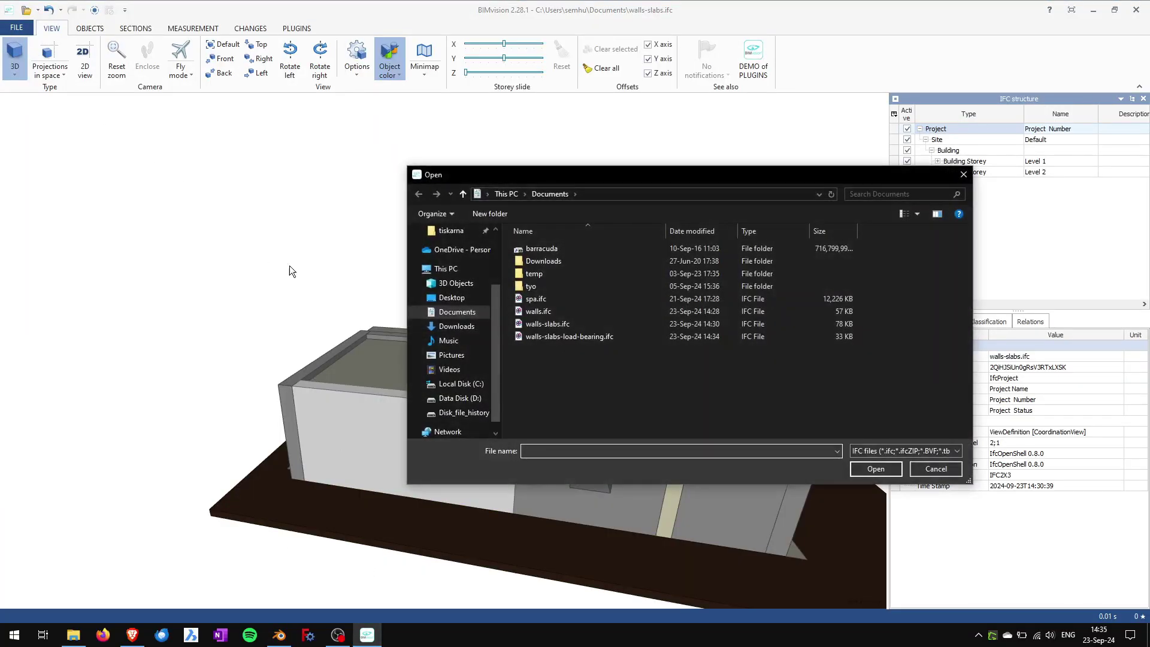
{"action": "left_click", "coordinate": [568, 337]}
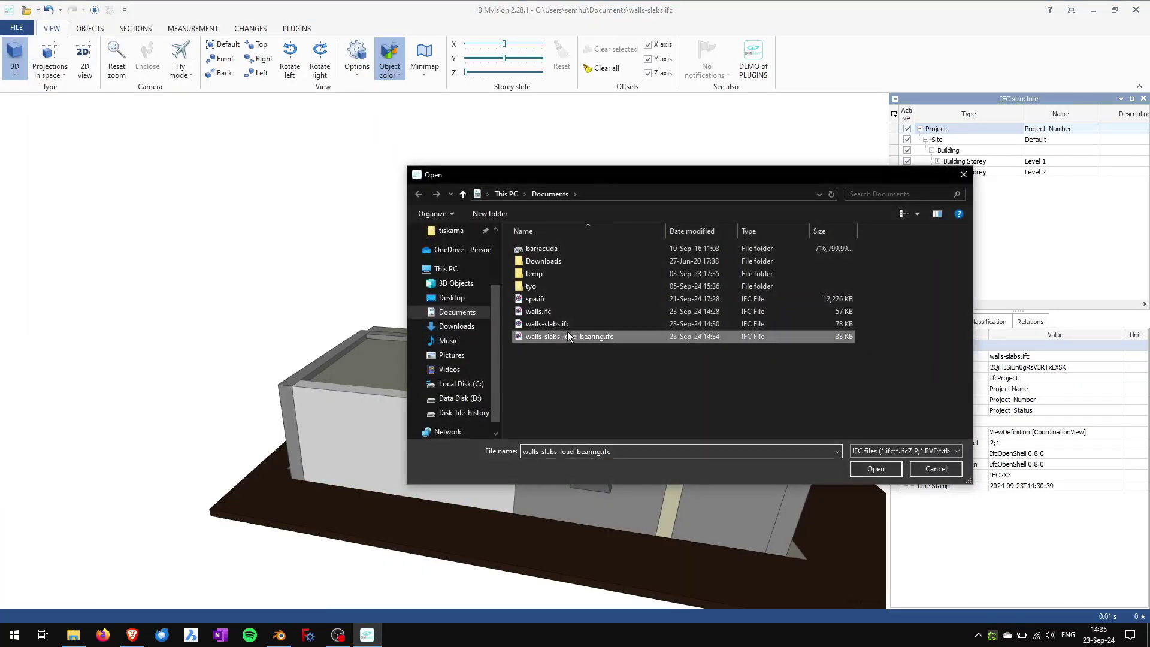
{"action": "left_click", "coordinate": [878, 468]}
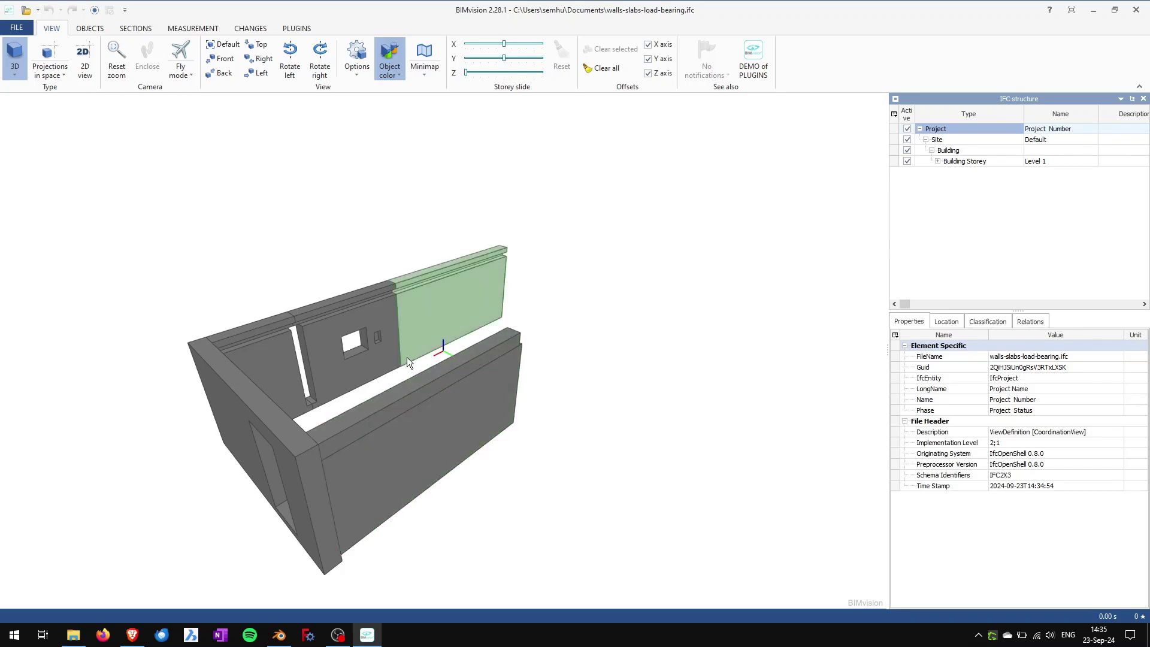
{"action": "mouse_move", "coordinate": [415, 366]}
{"action": "left_mouse_down"}
{"action": "mouse_move", "coordinate": [442, 376]}
{"action": "mouse_move", "coordinate": [397, 368]}
{"action": "mouse_move", "coordinate": [401, 382]}
{"action": "left_mouse_up"}
Return to Blender, select the floor slab to examine its Pset_SlabCommon properties, and compare with the extracted model in BIMvision
{"action": "left_click", "coordinate": [279, 635]}
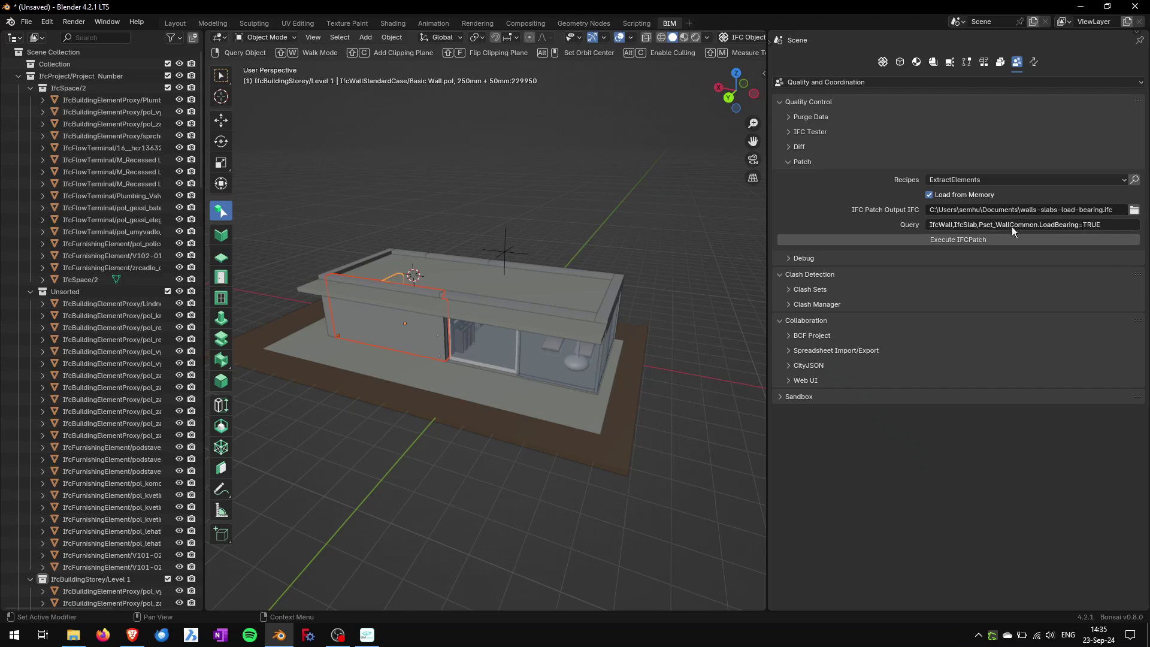
{"action": "left_click", "coordinate": [519, 381]}
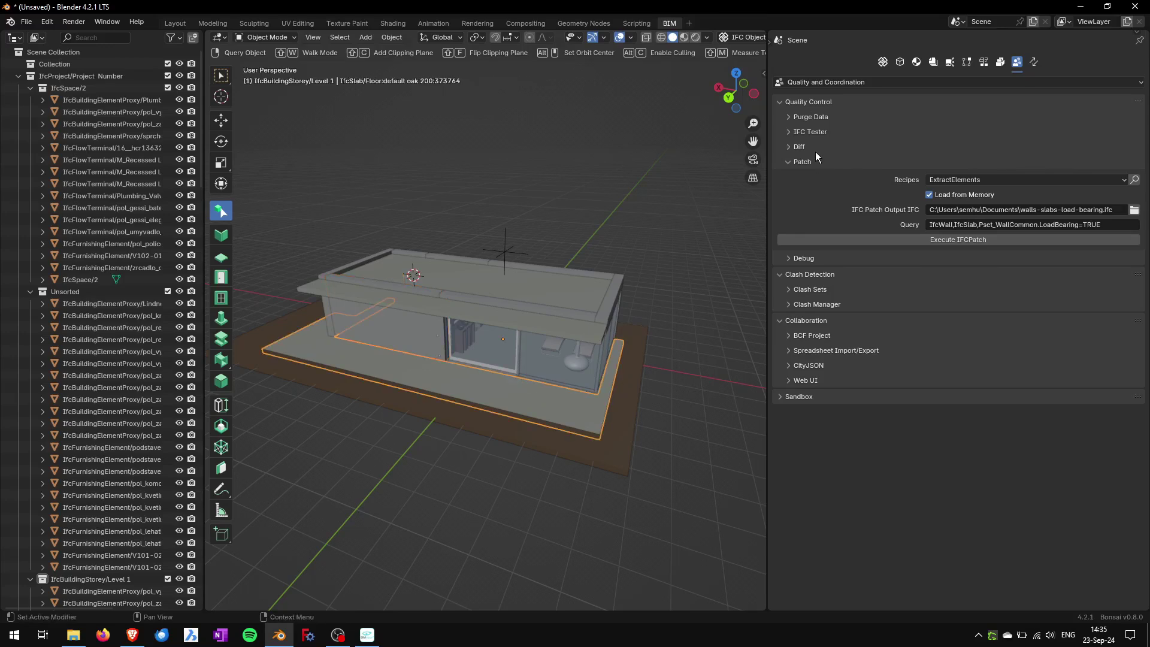
{"action": "left_click", "coordinate": [901, 62]}
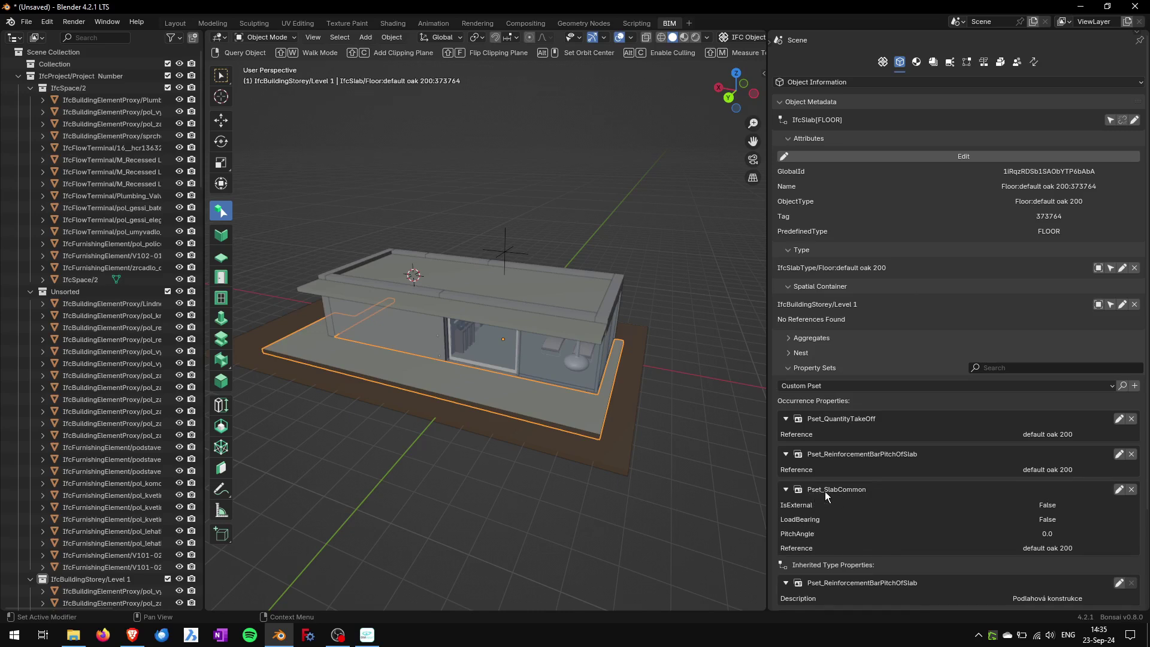
{"action": "left_click", "coordinate": [366, 635]}
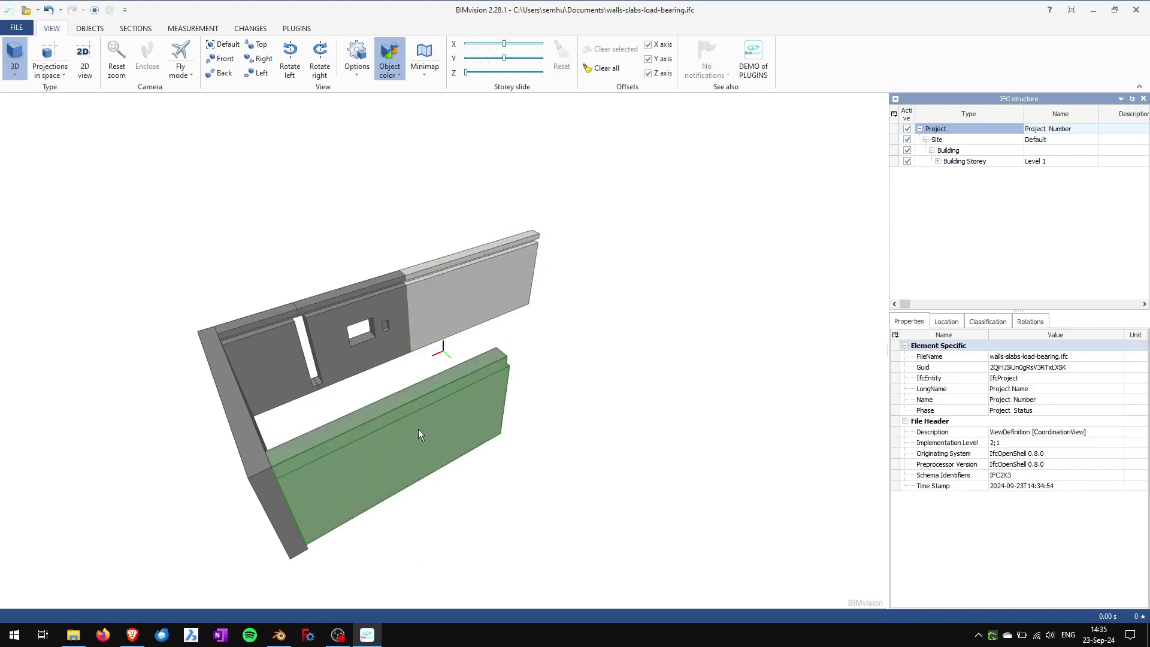
{"action": "left_click", "coordinate": [280, 635]}
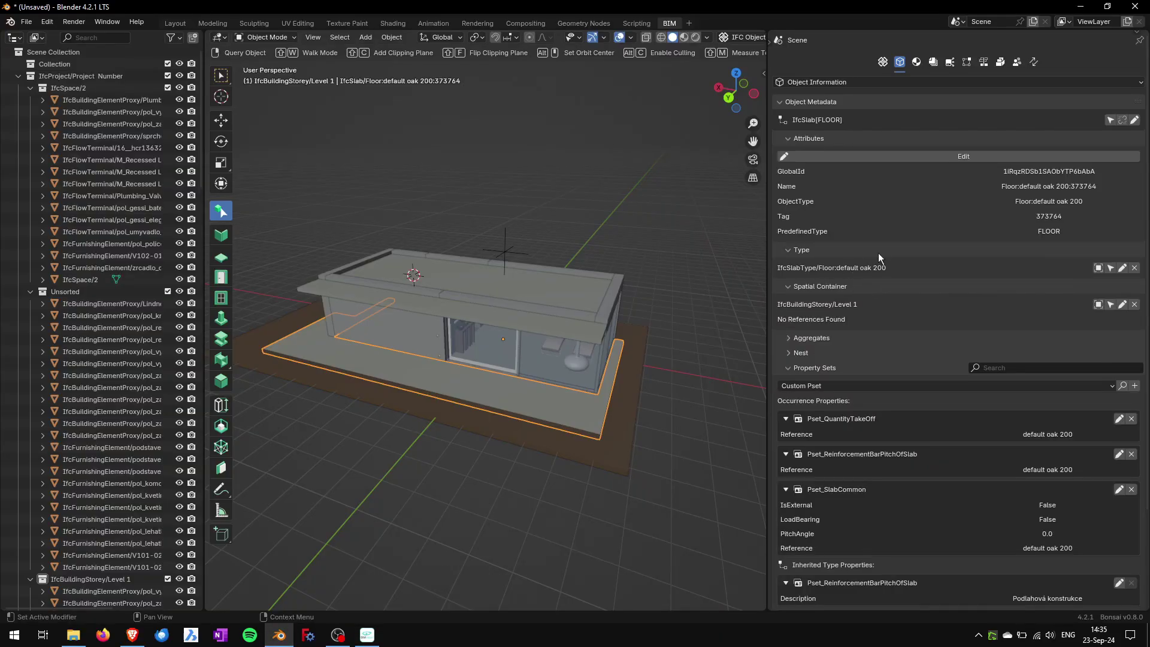
Generalise the property set in the patch query to IfcWall,IfcSlab,/Pset_.*Common/.LoadBearing=TRUE and execute the patch
{"action": "left_click", "coordinate": [1017, 62]}
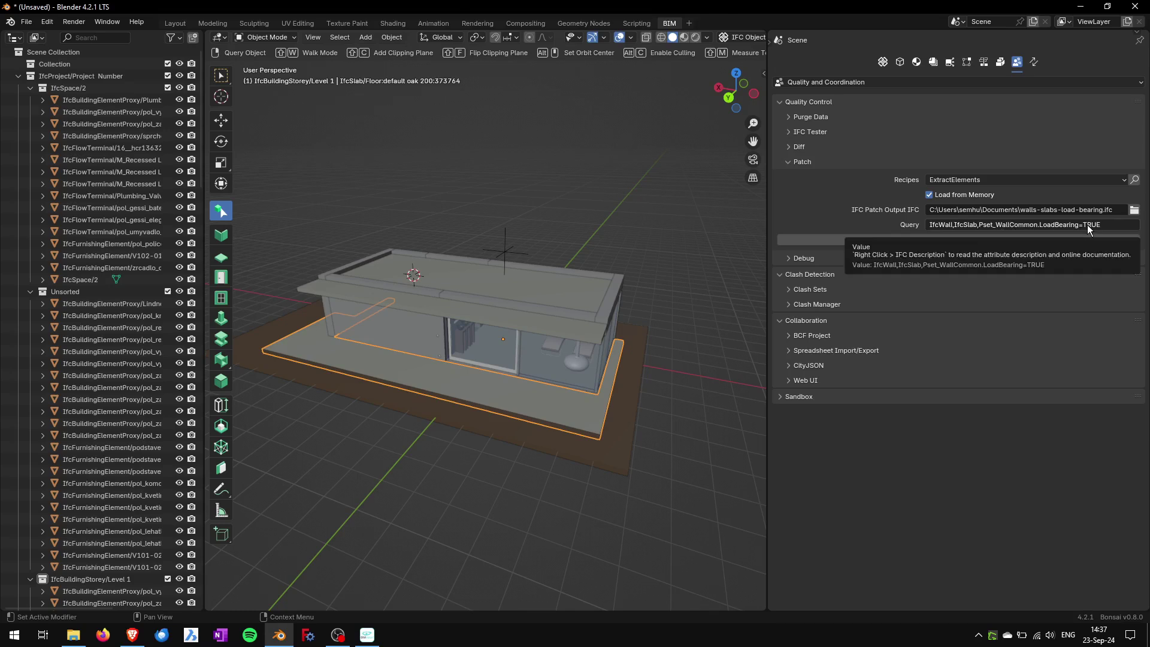
{"action": "left_click", "coordinate": [1002, 224]}
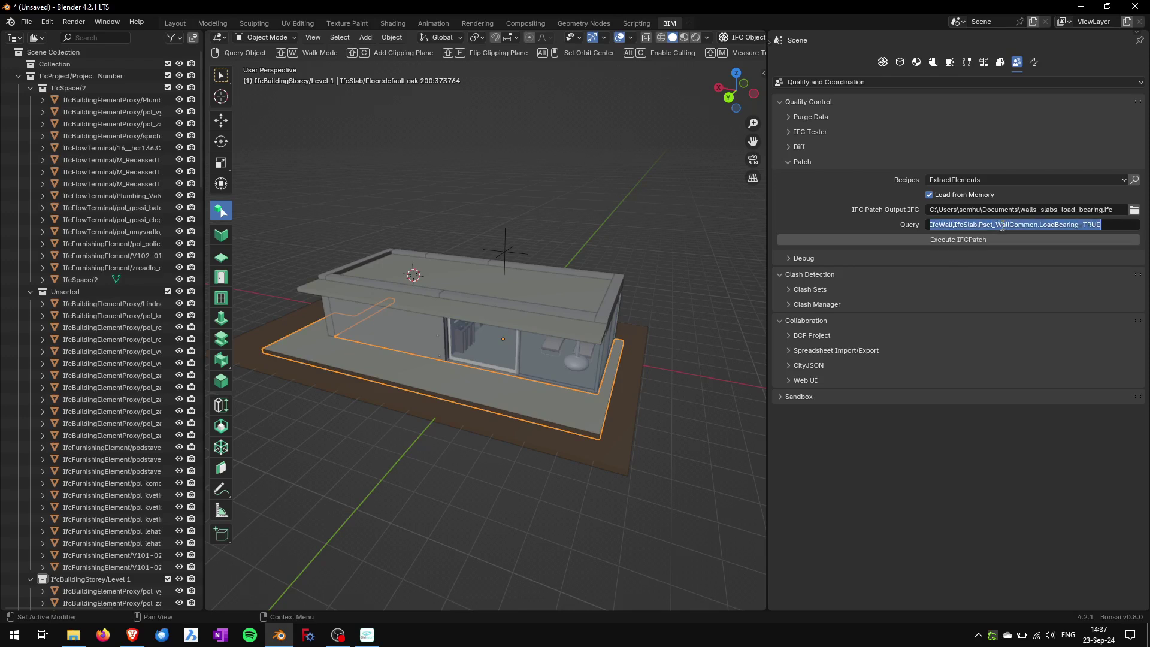
{"action": "left_click", "coordinate": [998, 225]}
{"action": "key", "text": "Delete"}
{"action": "key", "text": "Delete"}
{"action": "key", "text": "Delete"}
{"action": "key", "text": "Delete"}
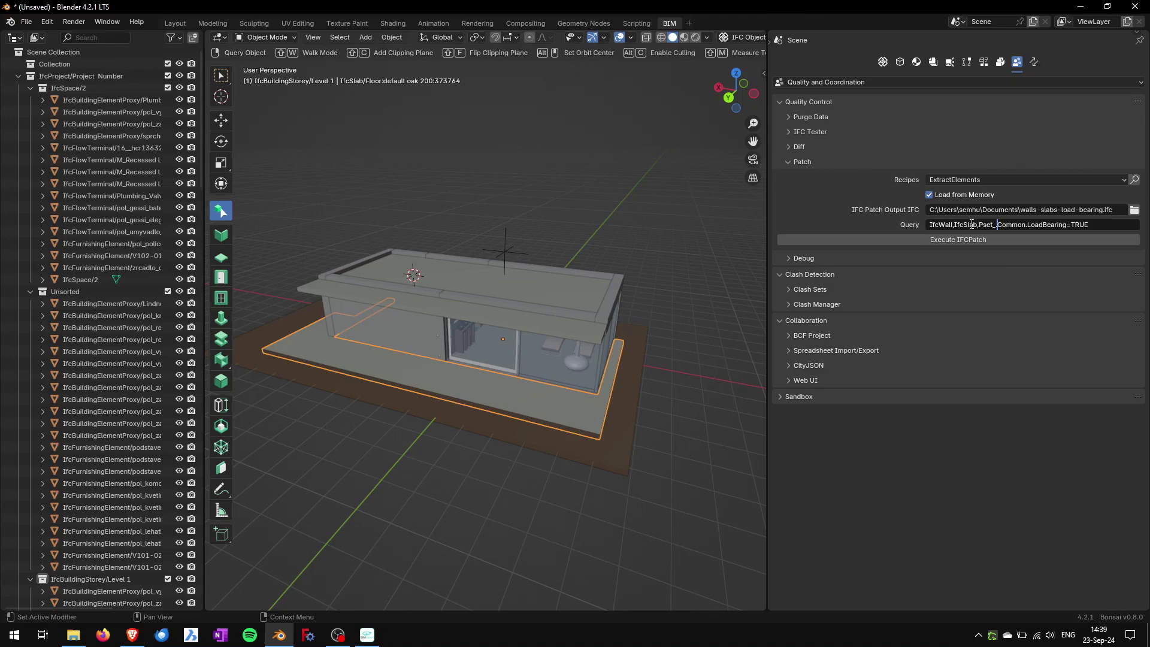
{"action": "type", "text": ".*"}
{"action": "key", "text": "BackSpace"}
{"action": "key", "text": "Left"}
{"action": "key", "text": "Left"}
{"action": "key", "text": "Right"}
{"action": "key", "text": "Right"}
{"action": "key", "text": "Right"}
{"action": "type", "text": "/"}
{"action": "type", "text": "/"}
{"action": "key", "text": "End"}
{"action": "left_click", "coordinate": [986, 239]}
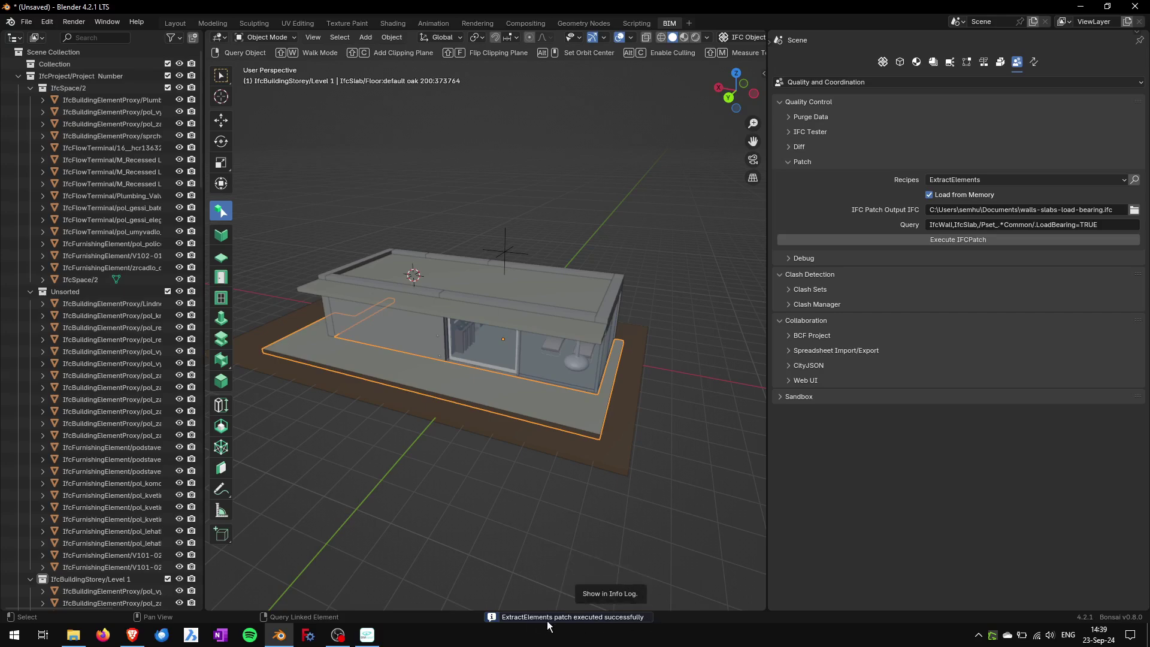
Switch to BIMvision, reopen the regenerated walls-slabs-load-bearing.ifc and examine its walls and slabs from the open side
{"action": "left_click", "coordinate": [367, 635]}
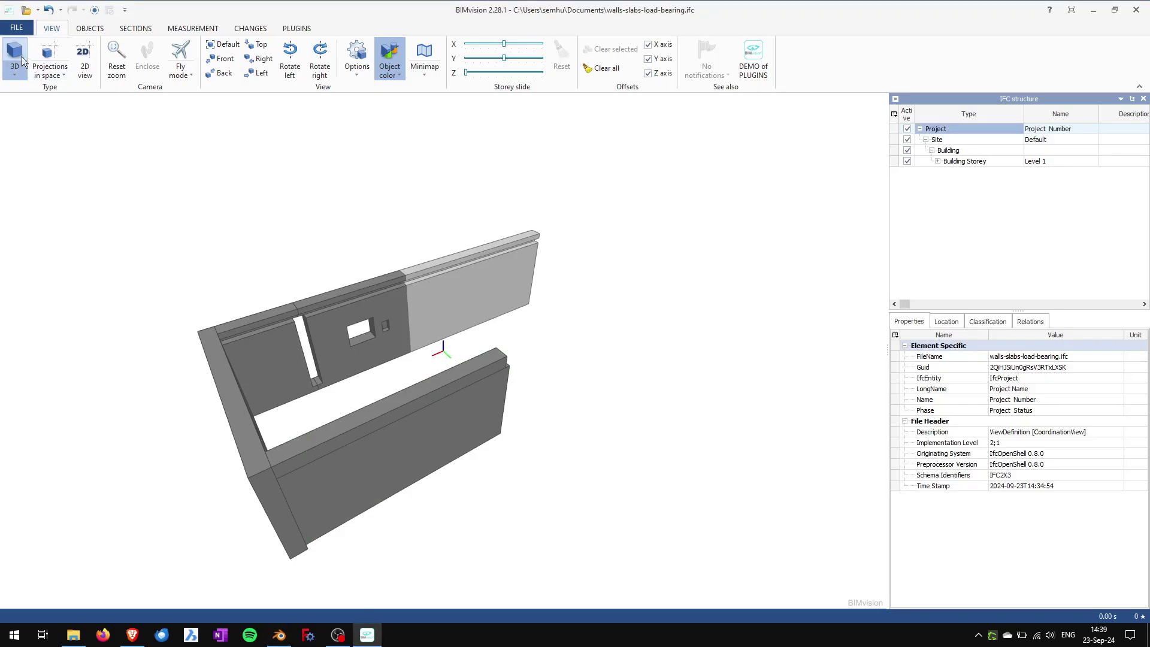
{"action": "left_click", "coordinate": [17, 28]}
{"action": "left_click", "coordinate": [26, 42]}
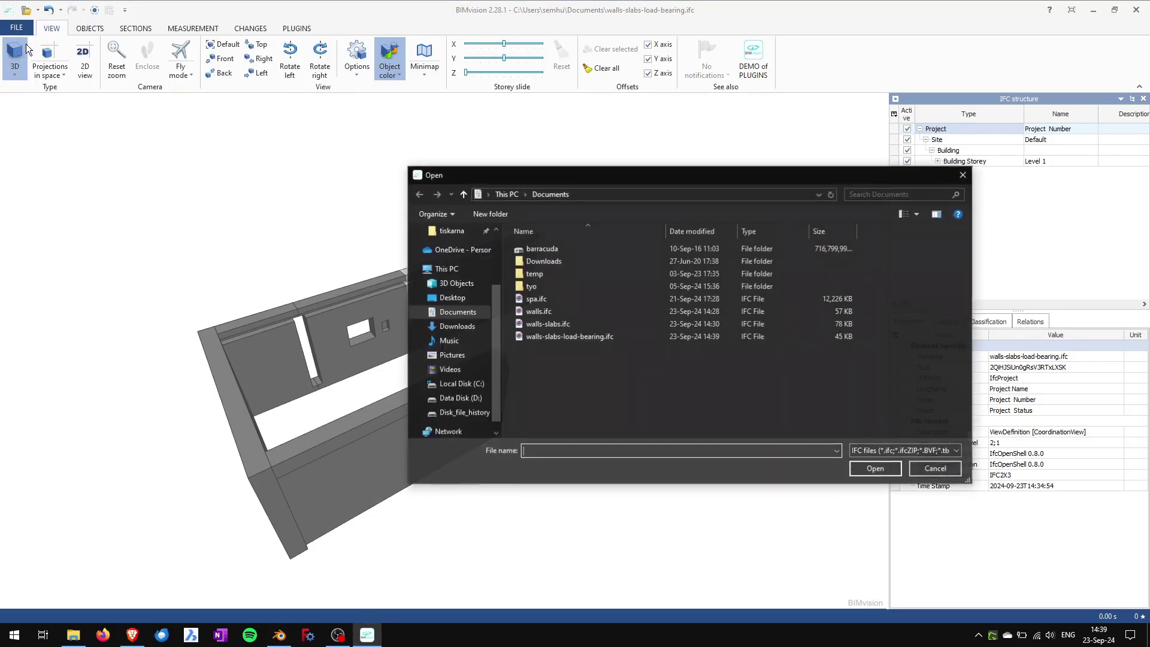
{"action": "left_click", "coordinate": [562, 337]}
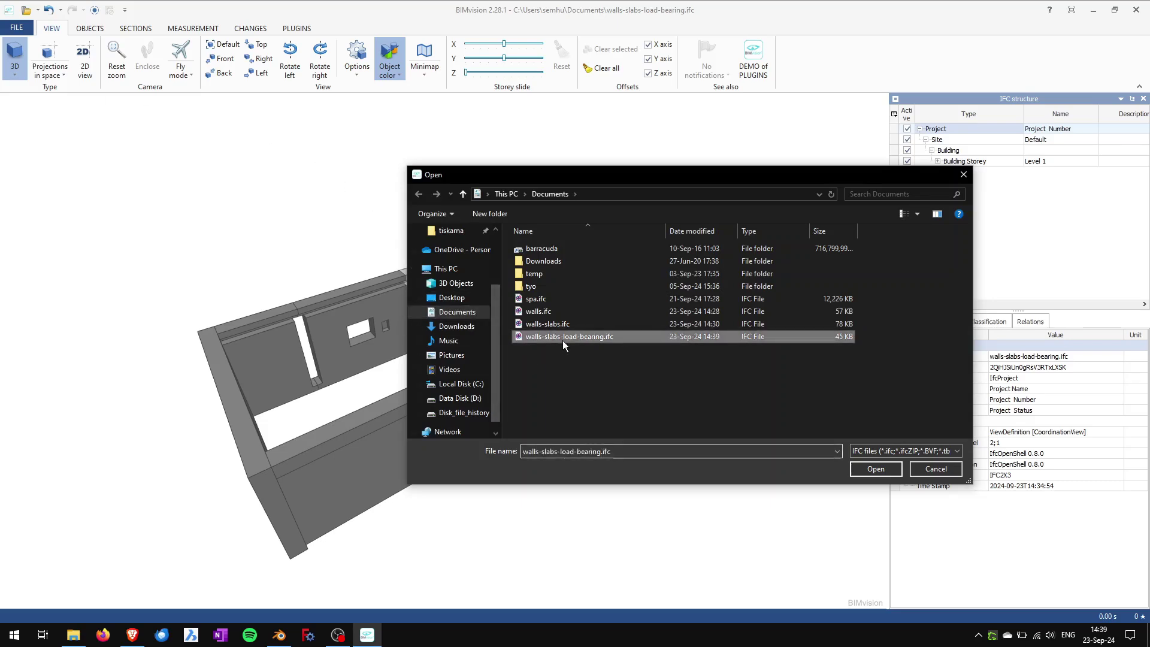
{"action": "left_click", "coordinate": [875, 468]}
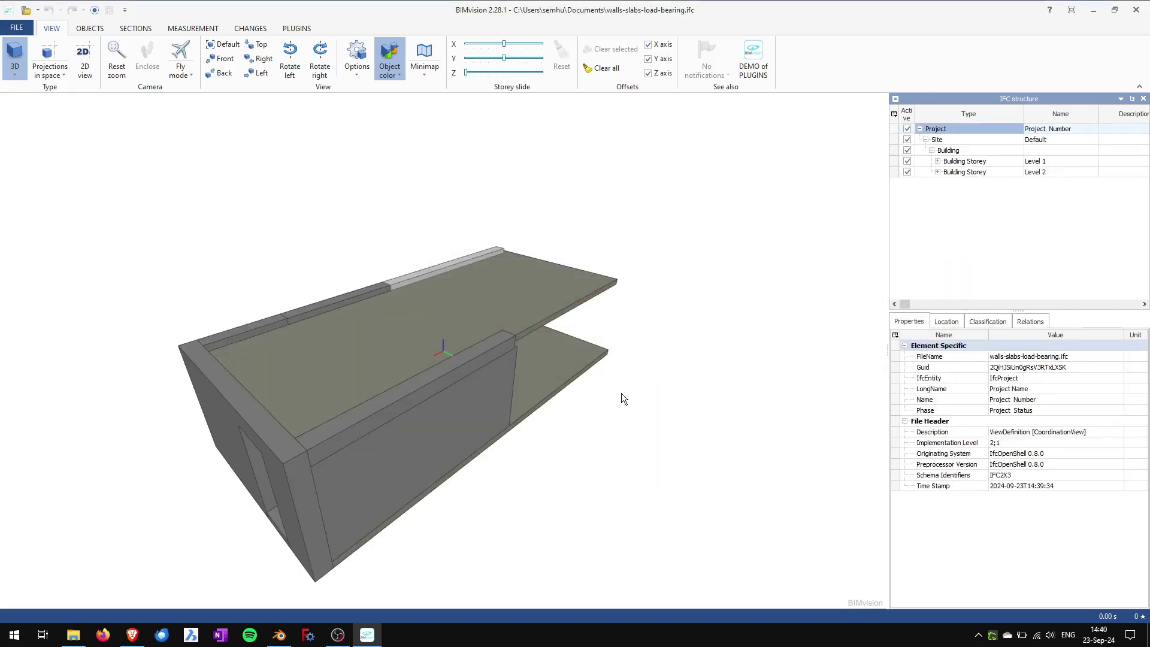
{"action": "left_click_drag", "start_coordinate": [674, 408], "coordinate": [590, 393]}
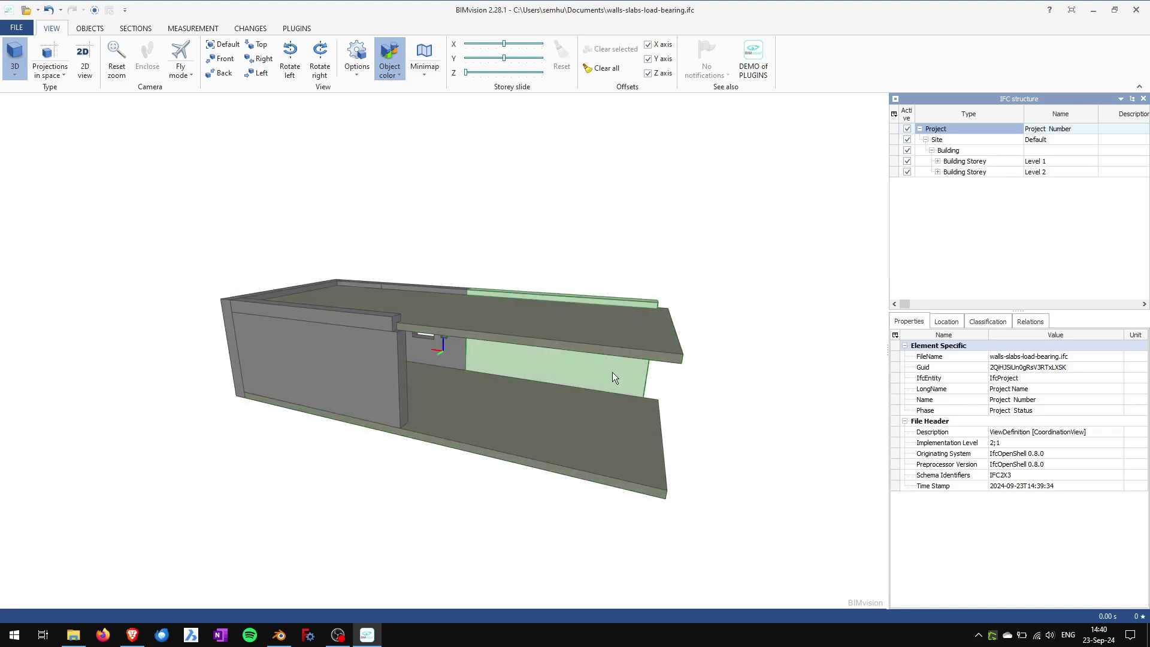
Select the light-coloured rear wall and the roof slab in turn to check their LoadBearing property, and clear the selection
{"action": "left_click", "coordinate": [613, 372]}
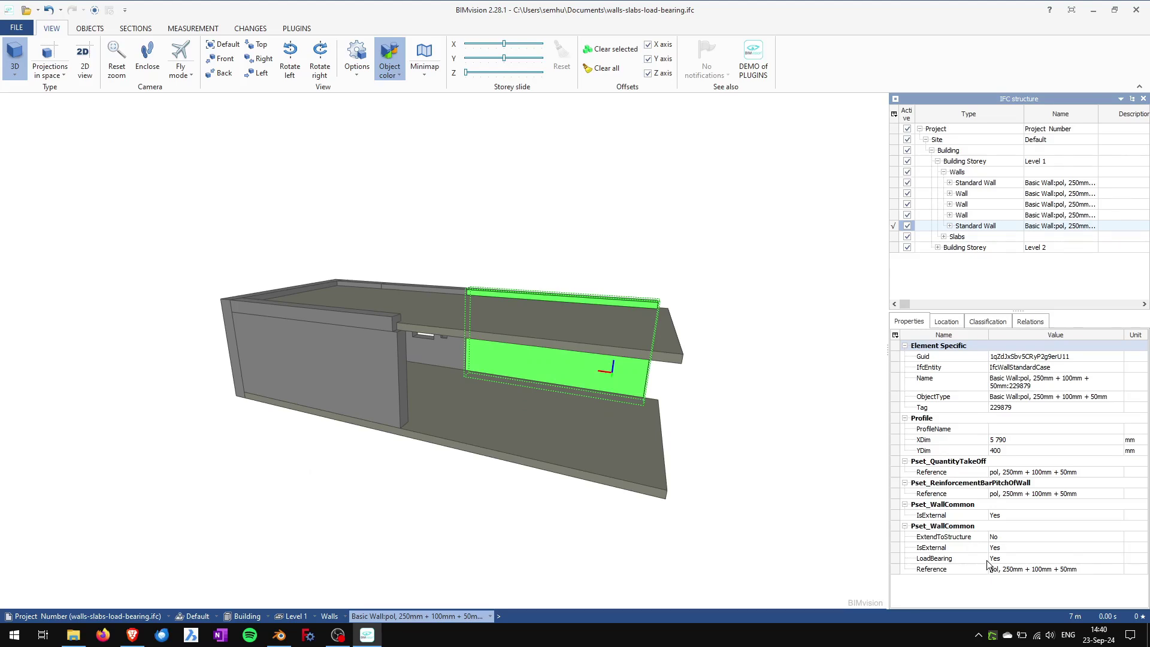
{"action": "left_click", "coordinate": [677, 357]}
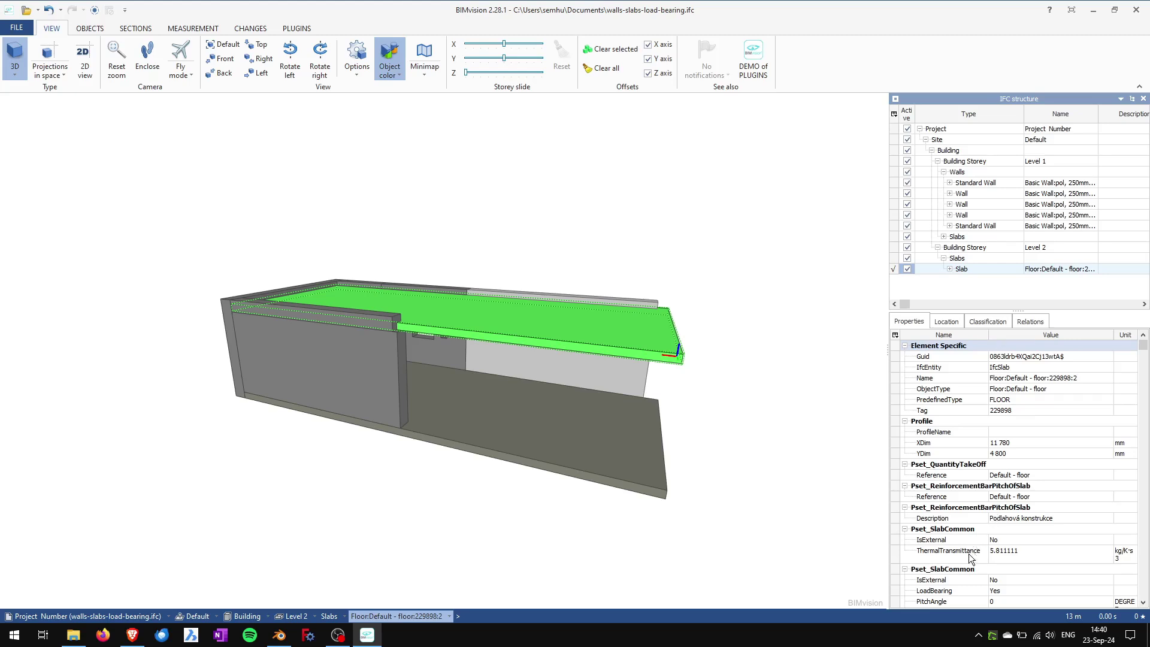
{"action": "left_click", "coordinate": [965, 592]}
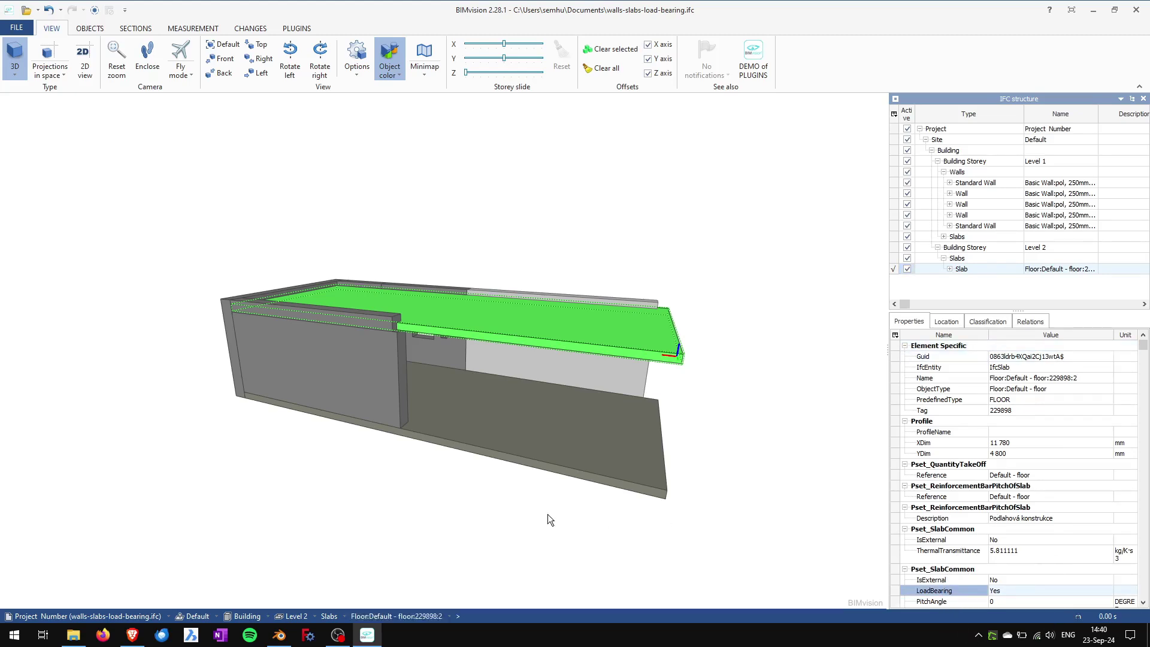
{"action": "left_click", "coordinate": [486, 499]}
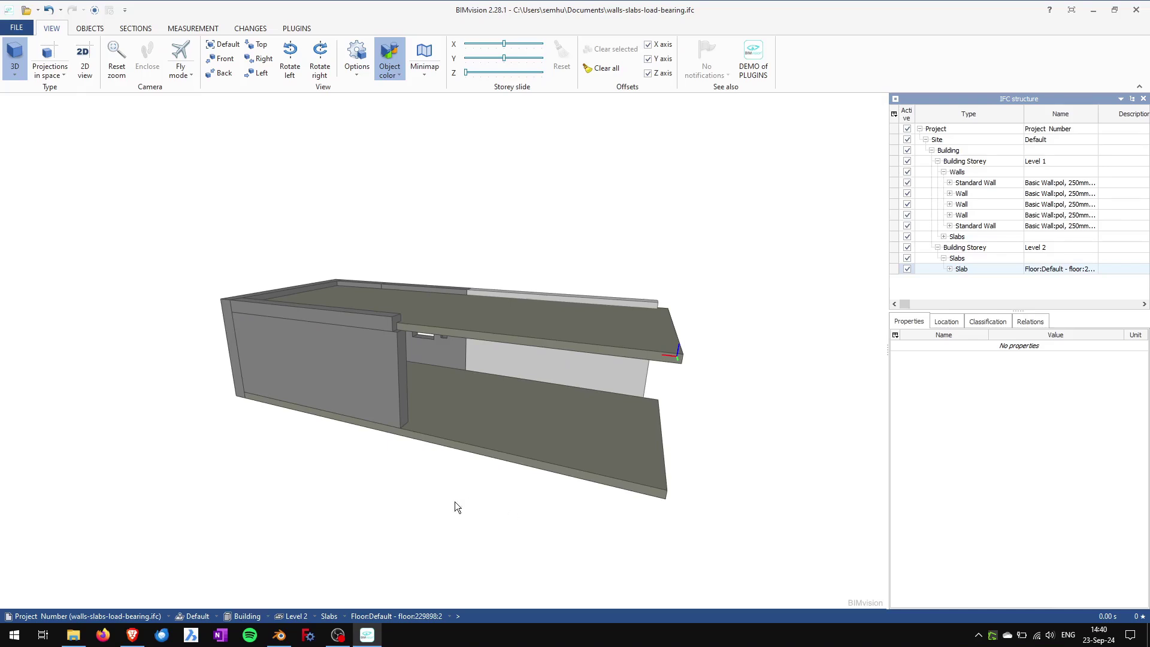
Switch to Blender to review the patch query and bring up the IfcOpenShell Selector syntax documentation
{"action": "left_click", "coordinate": [279, 635]}
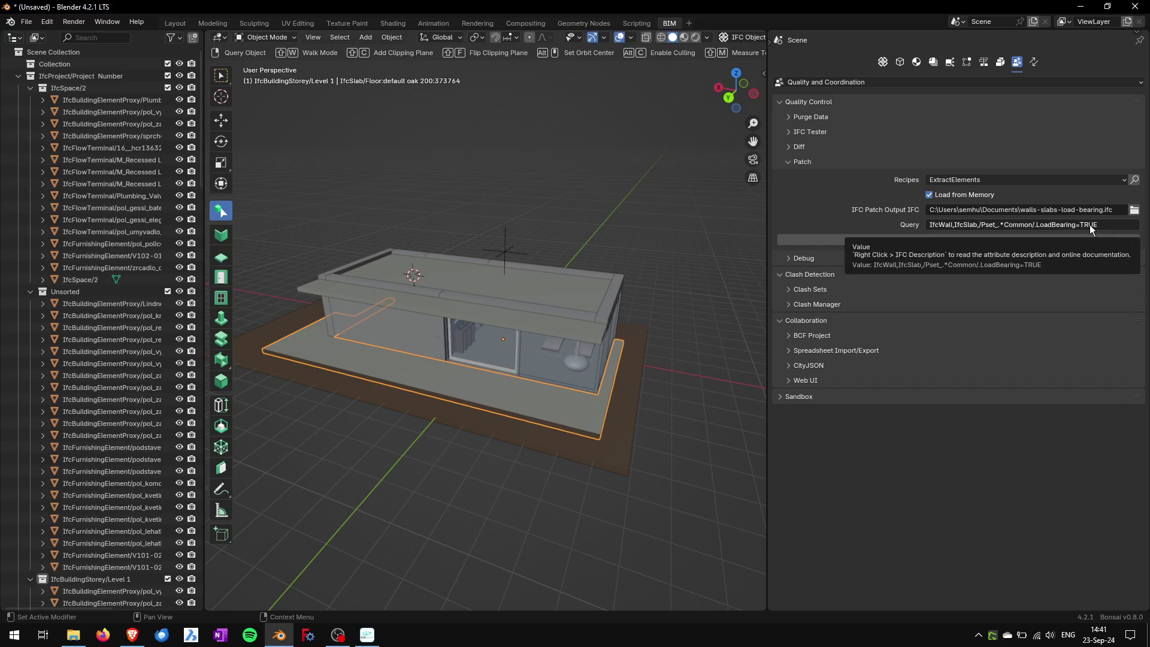
{"action": "right_click", "coordinate": [995, 227]}
{"action": "left_click", "coordinate": [982, 232]}
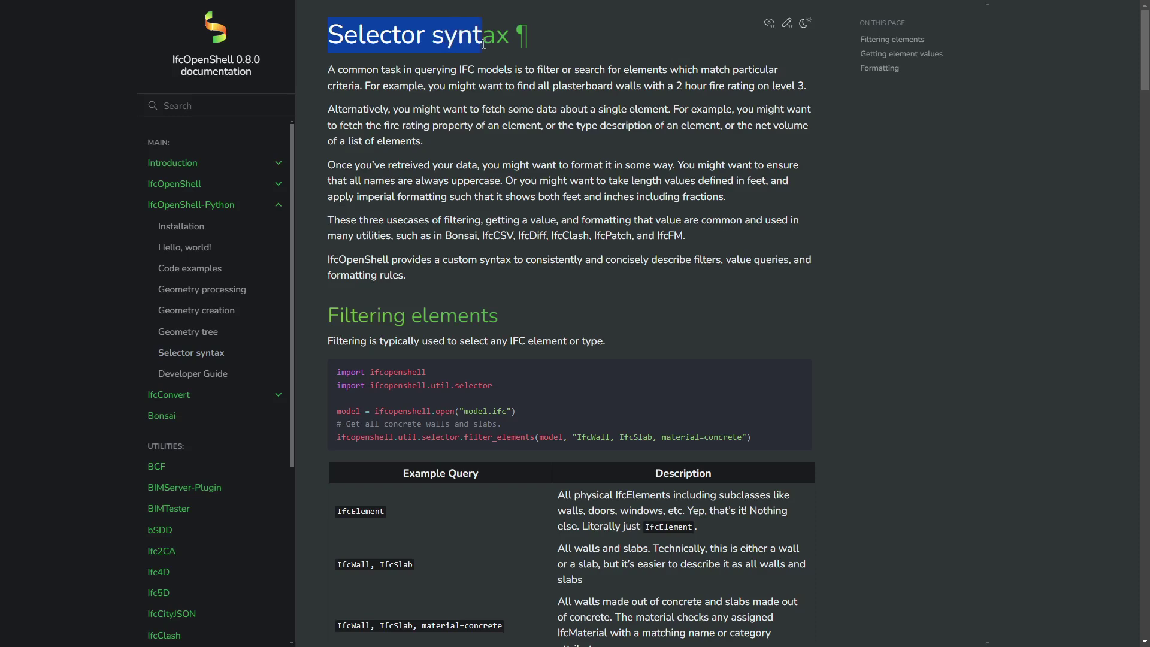
Examine the example queries under Filtering elements on the Selector syntax page, and return to Blender
{"action": "scroll", "coordinate": [508, 242], "scroll_direction": "down", "scroll_amount": 8}
{"action": "scroll", "coordinate": [508, 243], "scroll_direction": "down", "scroll_amount": 1}
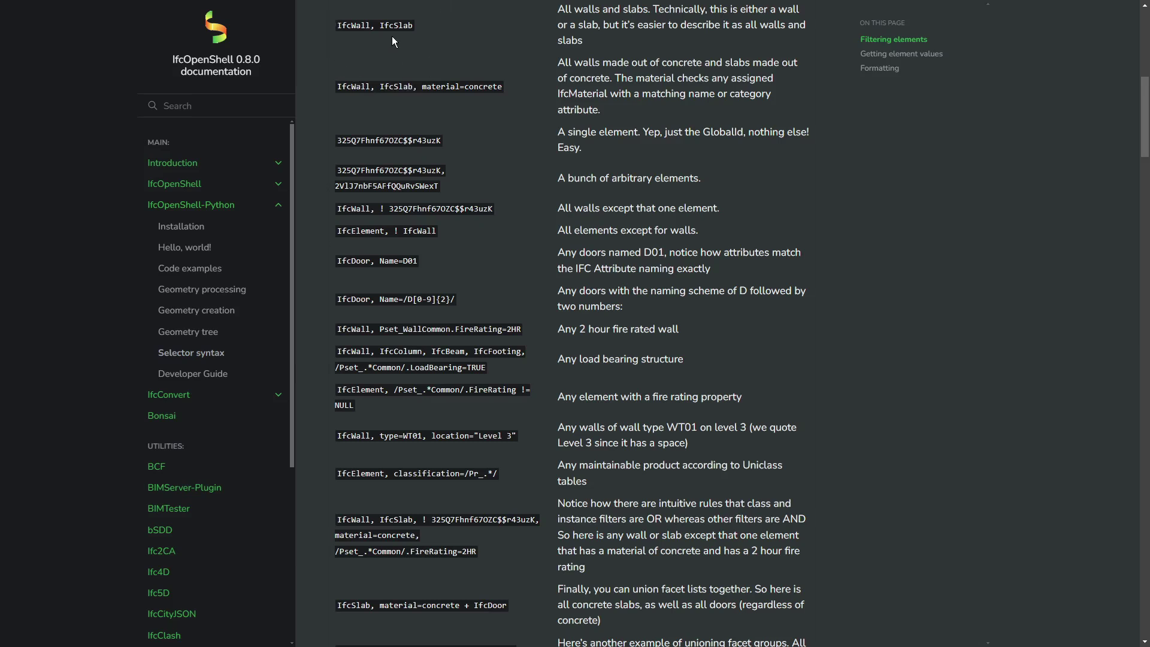
{"action": "scroll", "coordinate": [401, 400], "scroll_direction": "down", "scroll_amount": 2}
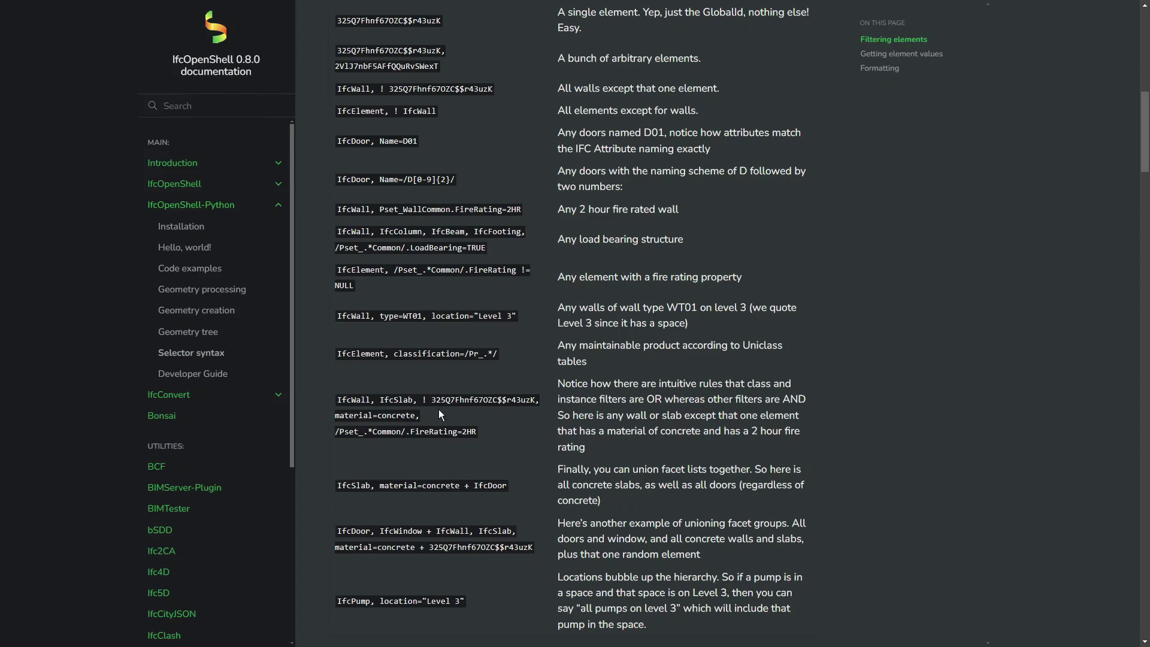
{"action": "scroll", "coordinate": [439, 411], "scroll_direction": "up", "scroll_amount": 11}
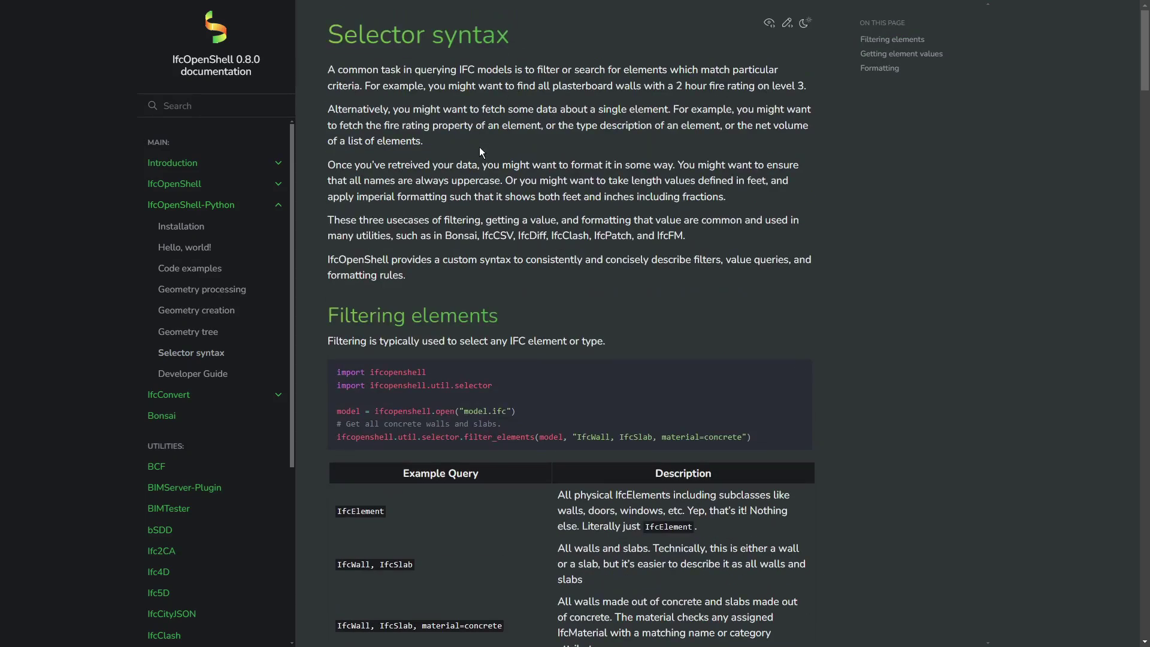
{"action": "key", "text": "alt+Tab"}
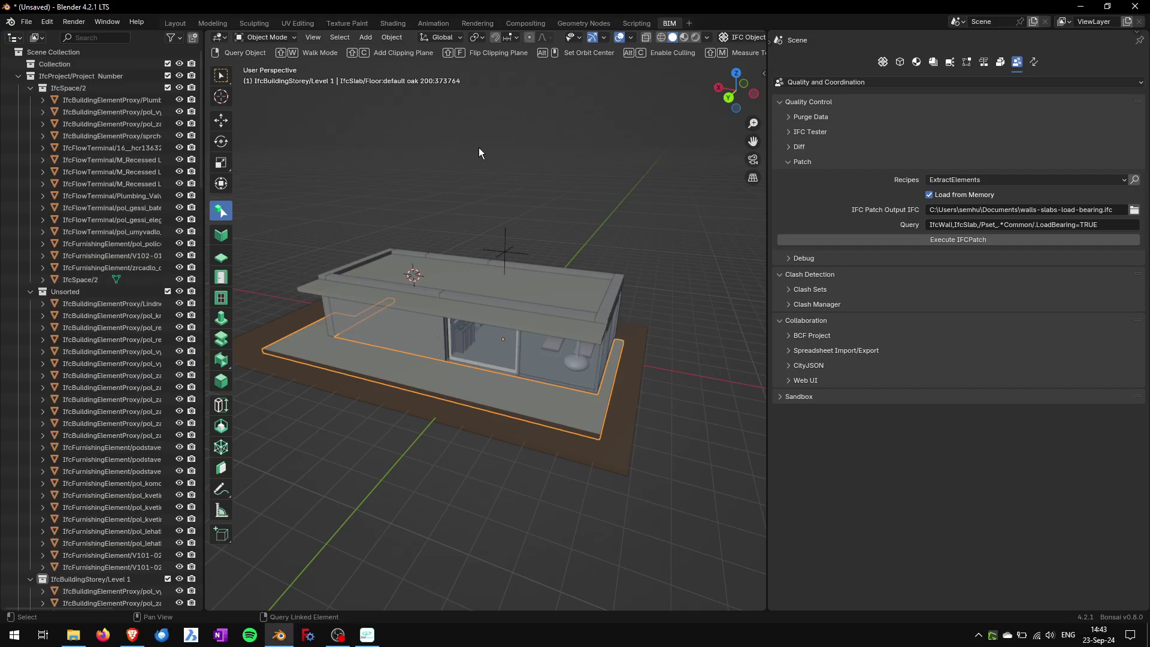